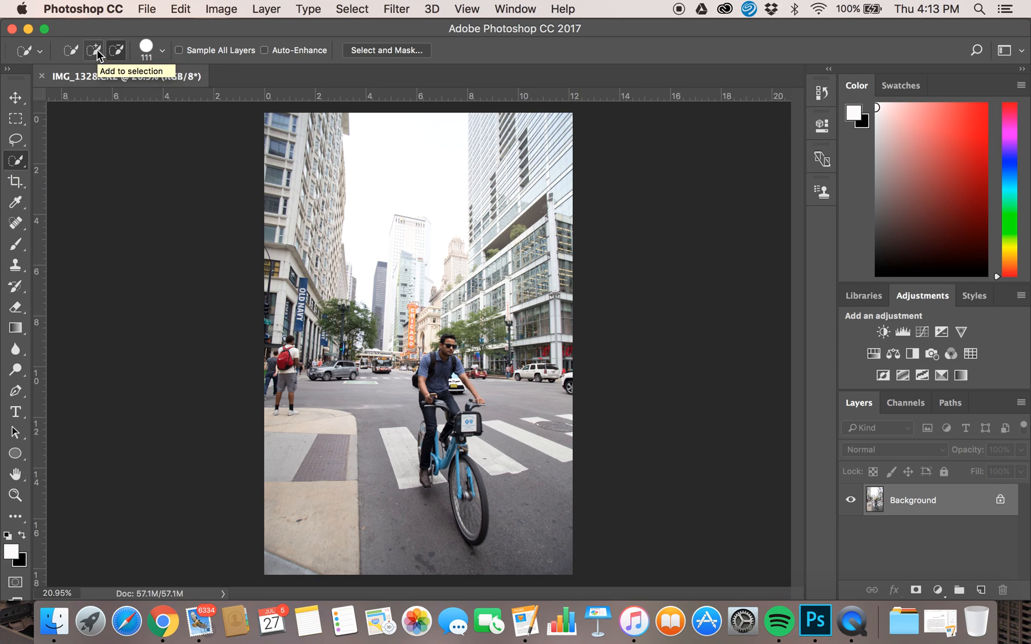
Select the whole street background around the cyclist with the Quick Selection tool in add mode.
{"action": "left_click", "coordinate": [119, 56]}
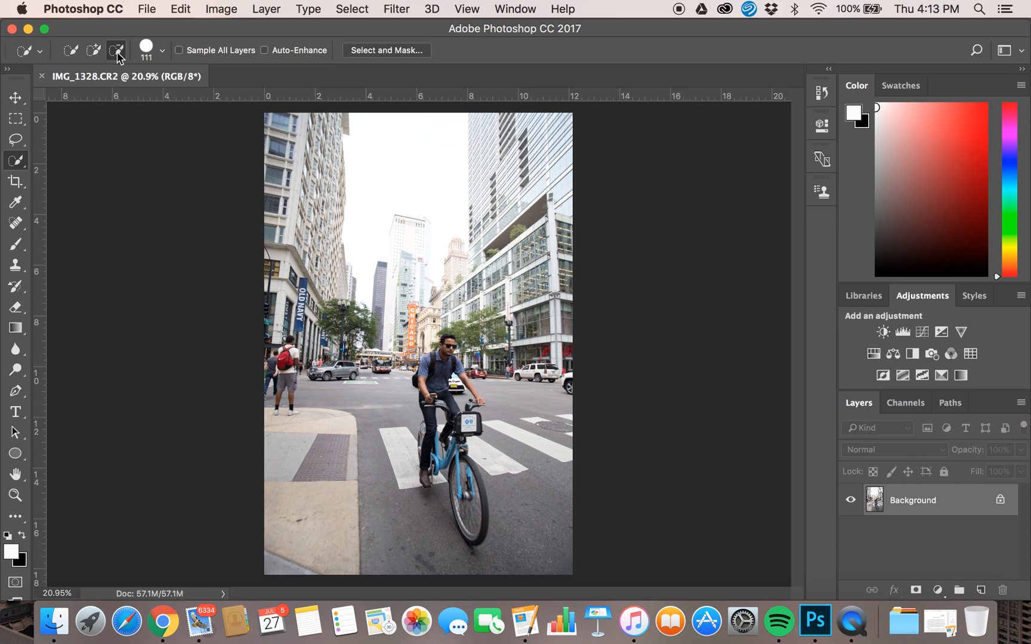
{"action": "left_click", "coordinate": [94, 54]}
{"action": "mouse_move", "coordinate": [298, 156]}
{"action": "left_mouse_down"}
{"action": "mouse_move", "coordinate": [271, 124]}
{"action": "mouse_move", "coordinate": [446, 145]}
{"action": "mouse_move", "coordinate": [498, 175]}
{"action": "mouse_move", "coordinate": [508, 198]}
{"action": "mouse_move", "coordinate": [344, 354]}
{"action": "mouse_move", "coordinate": [329, 348]}
{"action": "mouse_move", "coordinate": [315, 227]}
{"action": "mouse_move", "coordinate": [293, 338]}
{"action": "mouse_move", "coordinate": [314, 398]}
{"action": "mouse_move", "coordinate": [282, 401]}
{"action": "mouse_move", "coordinate": [271, 244]}
{"action": "left_mouse_up"}
{"action": "mouse_move", "coordinate": [272, 346]}
{"action": "left_mouse_down"}
{"action": "mouse_move", "coordinate": [287, 507]}
{"action": "mouse_move", "coordinate": [335, 519]}
{"action": "mouse_move", "coordinate": [331, 450]}
{"action": "mouse_move", "coordinate": [420, 348]}
{"action": "mouse_move", "coordinate": [461, 367]}
{"action": "mouse_move", "coordinate": [437, 406]}
{"action": "mouse_move", "coordinate": [471, 325]}
{"action": "mouse_move", "coordinate": [516, 319]}
{"action": "mouse_move", "coordinate": [522, 449]}
{"action": "mouse_move", "coordinate": [507, 215]}
{"action": "mouse_move", "coordinate": [577, 310]}
{"action": "mouse_move", "coordinate": [565, 384]}
{"action": "mouse_move", "coordinate": [567, 269]}
{"action": "mouse_move", "coordinate": [545, 173]}
{"action": "mouse_move", "coordinate": [571, 212]}
{"action": "left_mouse_up"}
{"action": "left_click_drag", "start_coordinate": [388, 432], "coordinate": [402, 454]}
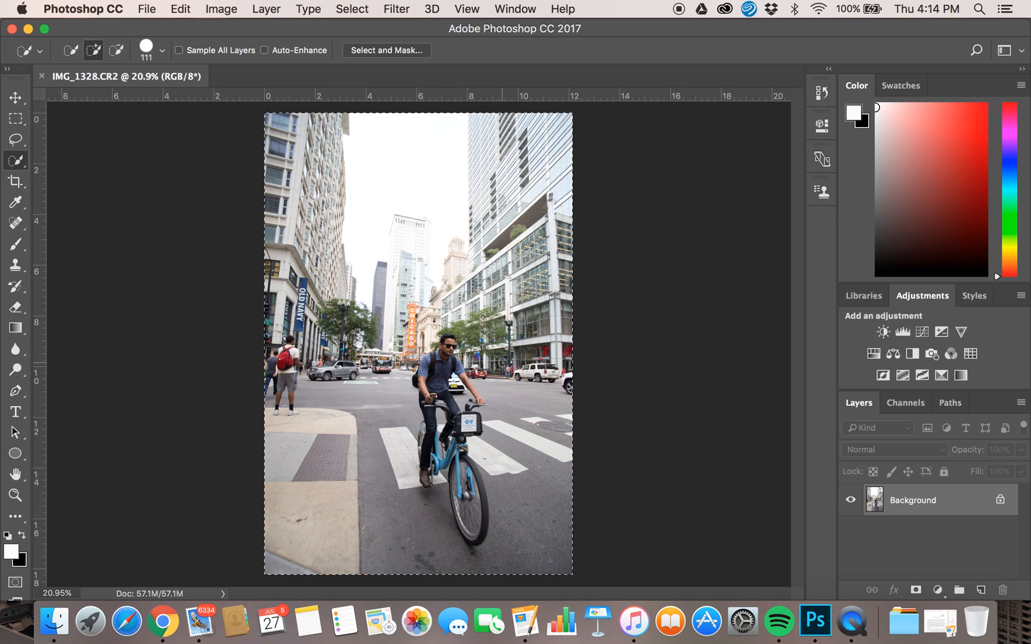
Switch the Quick Selection tool to subtract mode with a 45 px brush and remove the cyclist's arm from the selection.
{"action": "scroll", "coordinate": [427, 367], "scroll_direction": "up", "scroll_amount": 5}
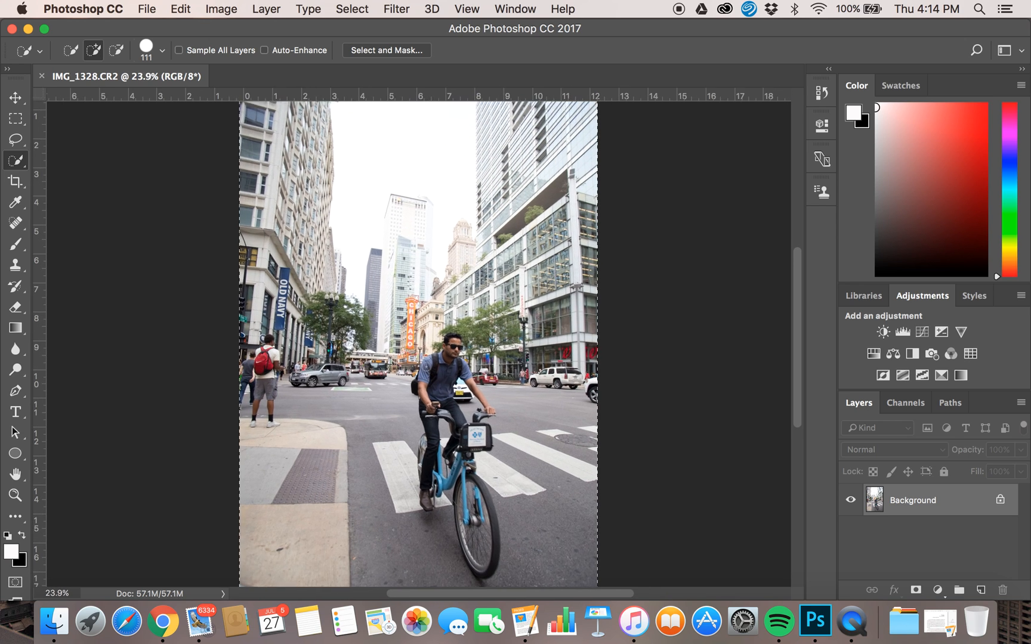
{"action": "scroll", "coordinate": [426, 367], "scroll_direction": "down", "scroll_amount": 8}
{"action": "scroll", "coordinate": [426, 367], "scroll_direction": "down", "scroll_amount": 3}
{"action": "scroll", "coordinate": [427, 367], "scroll_direction": "up", "scroll_amount": 4}
{"action": "scroll", "coordinate": [427, 367], "scroll_direction": "up", "scroll_amount": 4}
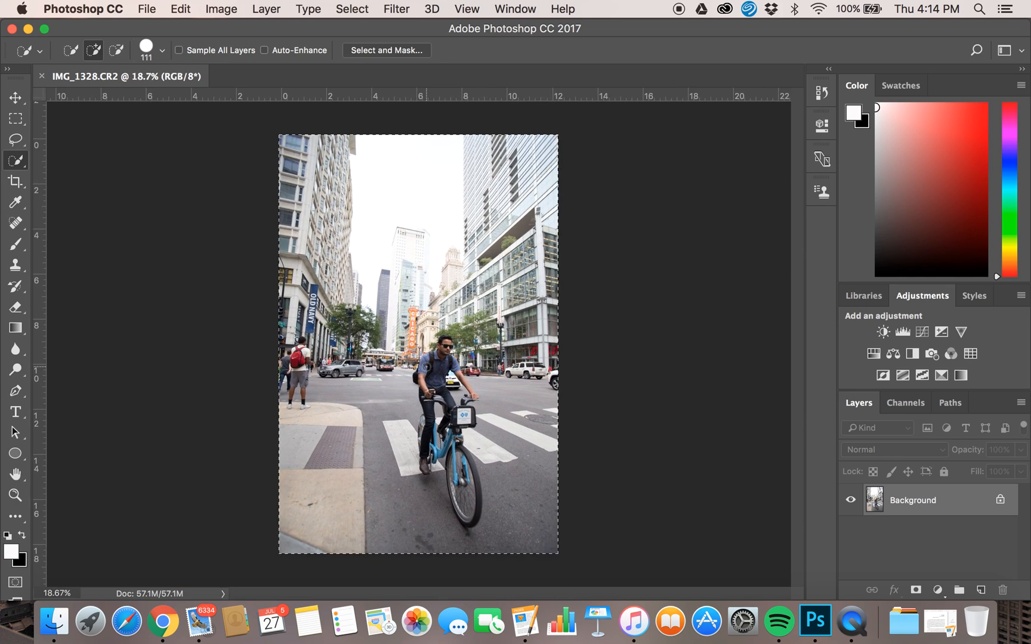
{"action": "scroll", "coordinate": [426, 367], "scroll_direction": "up", "scroll_amount": 1}
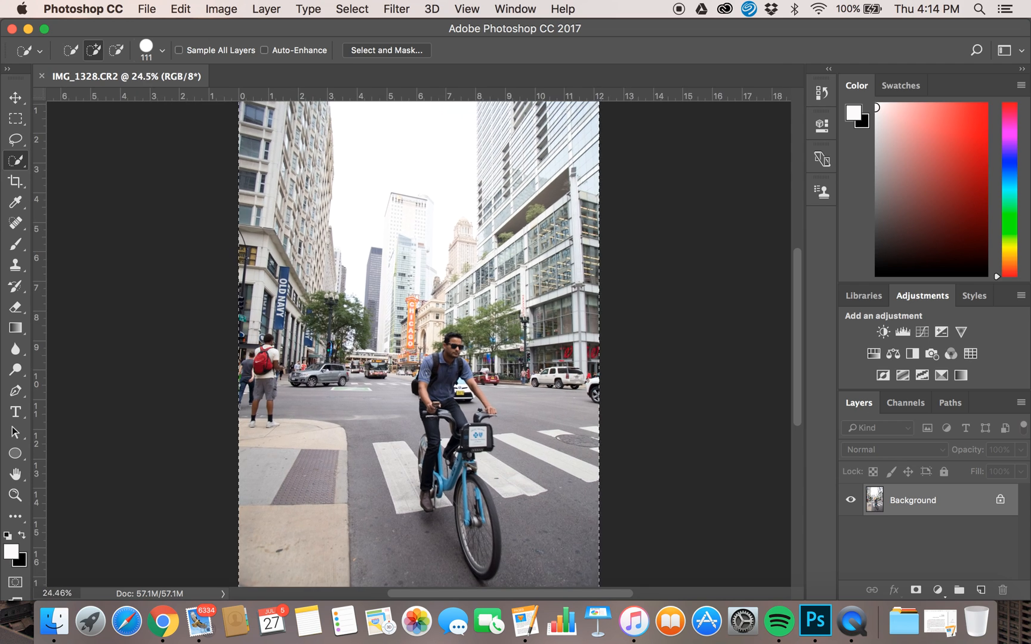
{"action": "scroll", "coordinate": [426, 366], "scroll_direction": "down", "scroll_amount": 2}
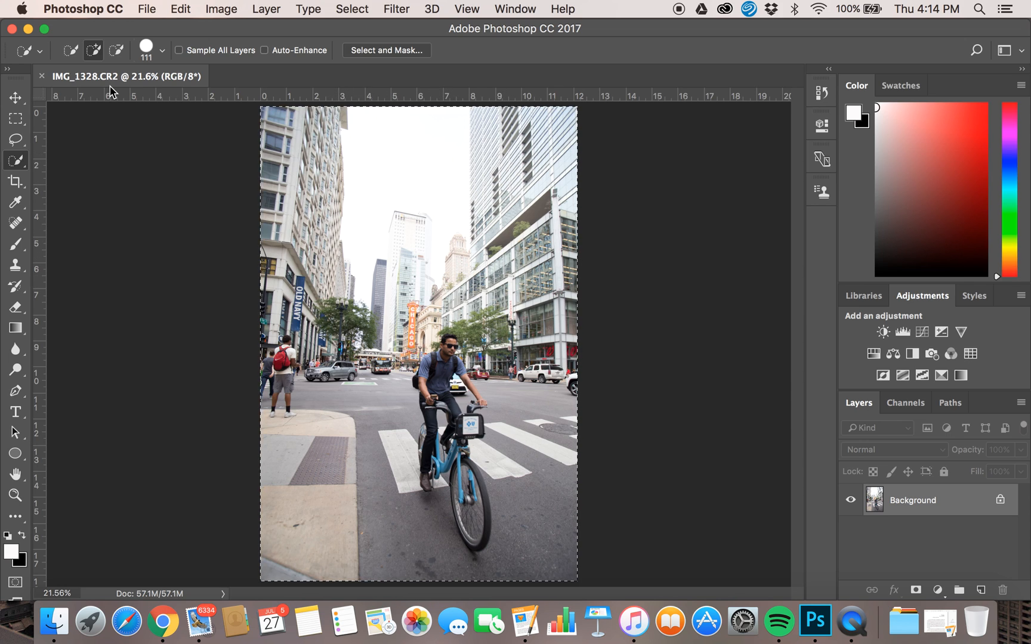
{"action": "left_click", "coordinate": [116, 51]}
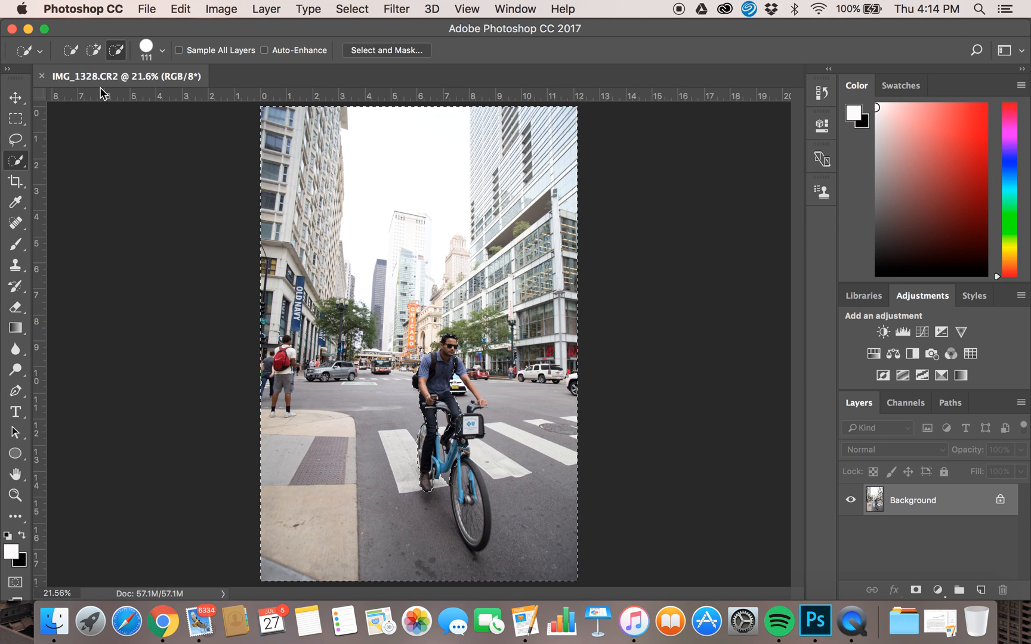
{"action": "left_click", "coordinate": [162, 54]}
{"action": "left_click_drag", "start_coordinate": [145, 95], "coordinate": [104, 91]}
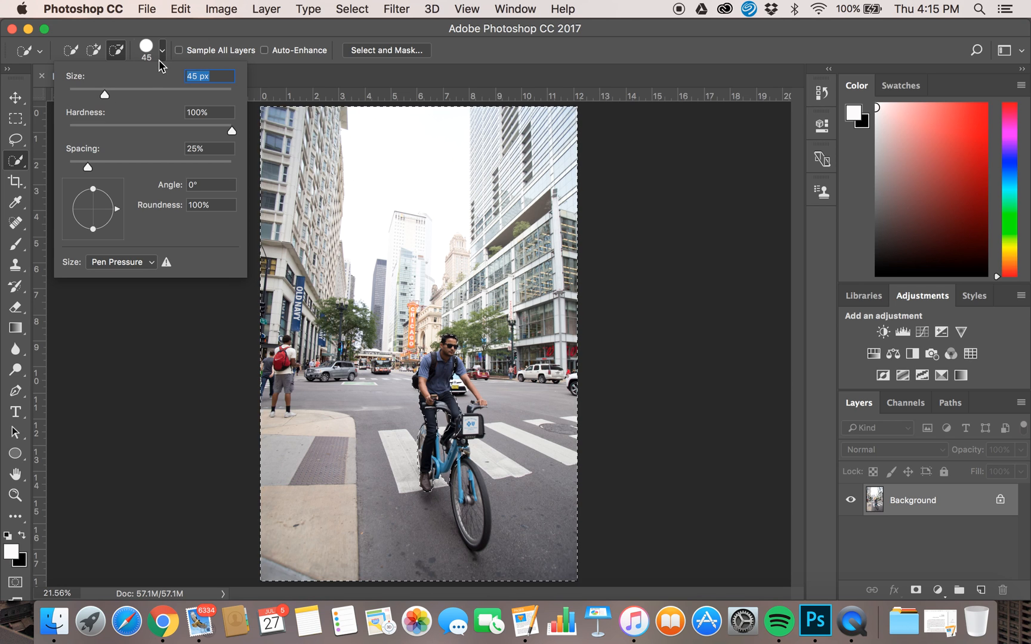
{"action": "left_click", "coordinate": [130, 367]}
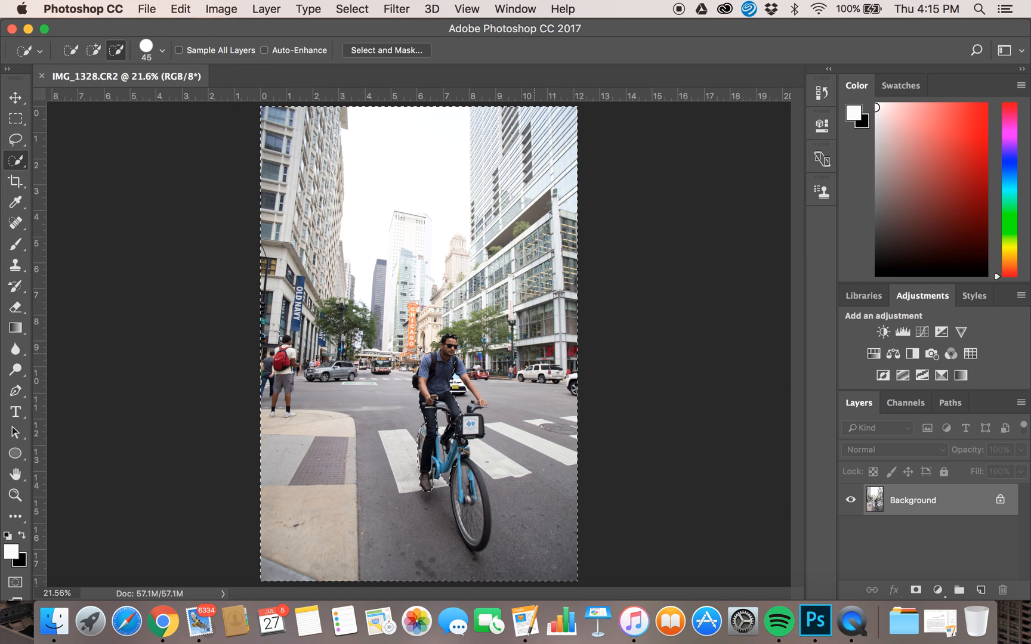
{"action": "scroll", "coordinate": [534, 354], "scroll_direction": "up", "scroll_amount": 7}
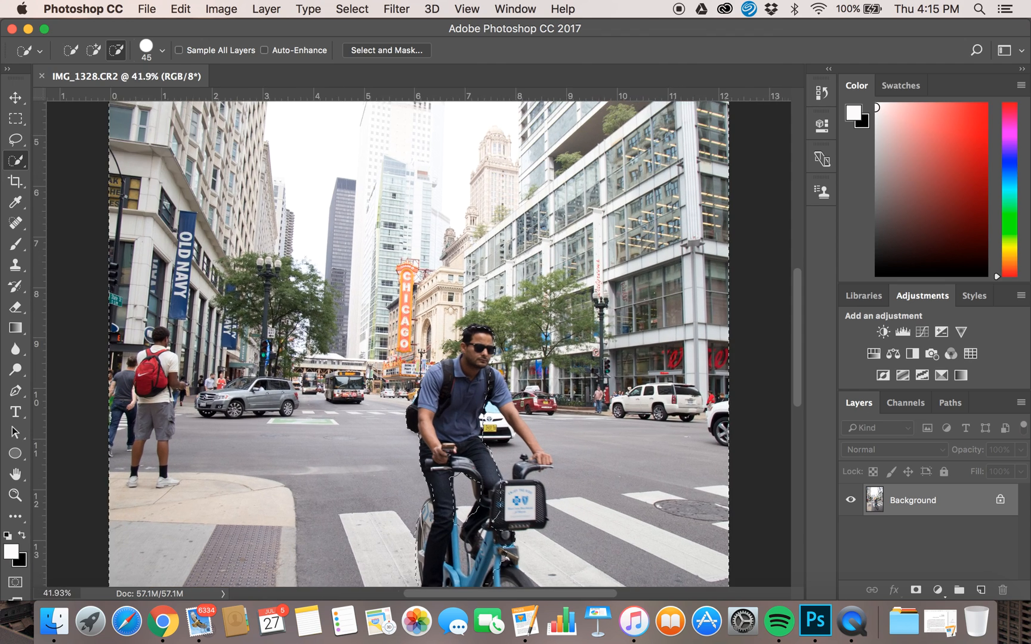
{"action": "scroll", "coordinate": [516, 383], "scroll_direction": "up", "scroll_amount": 1}
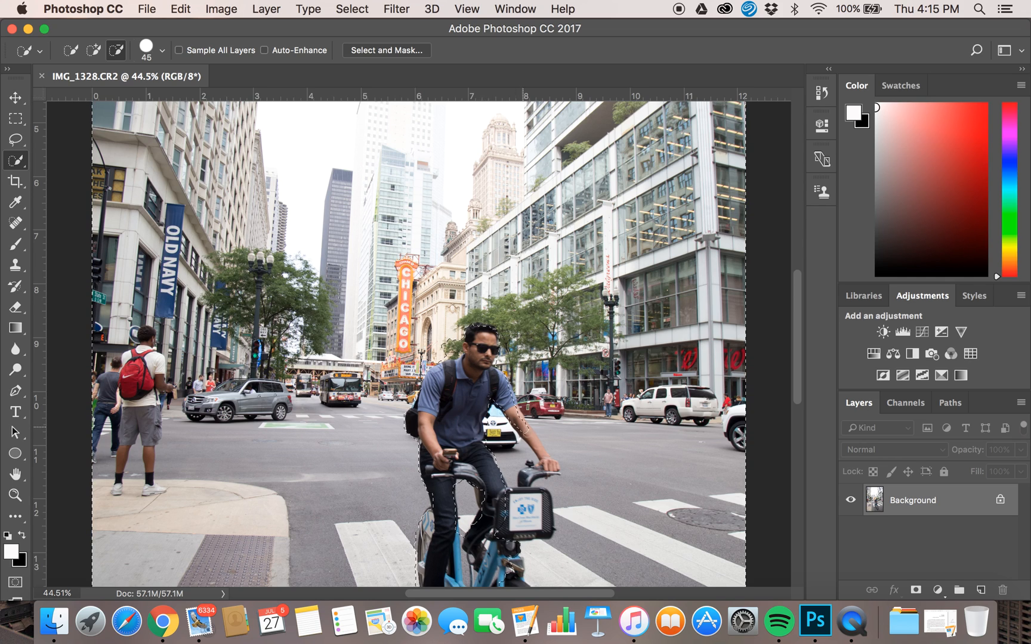
{"action": "left_click", "coordinate": [550, 464]}
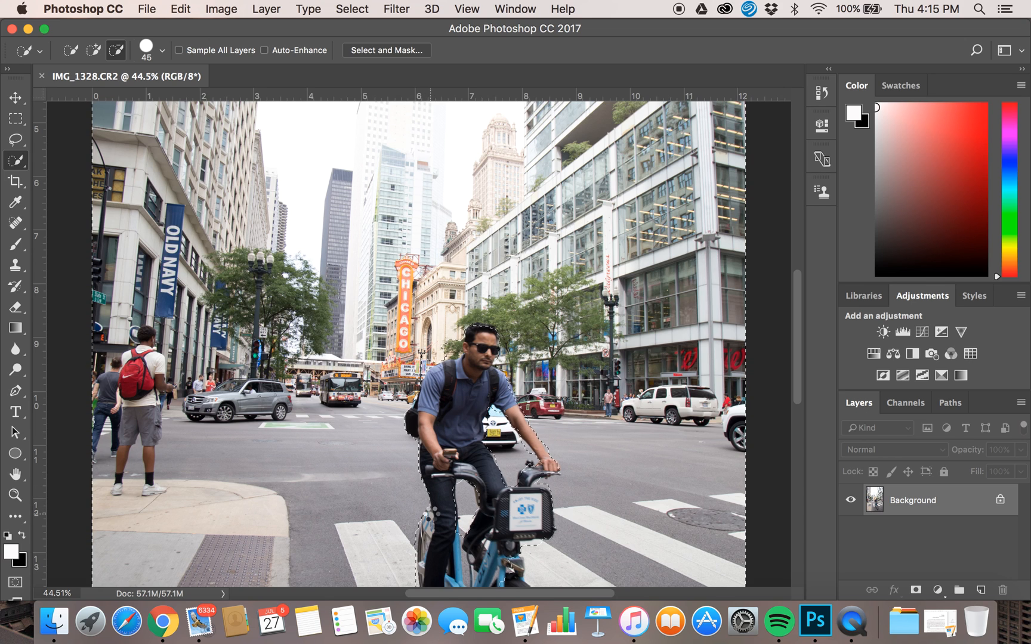
Subtract the bicycle frame and front wheel from the selection.
{"action": "scroll", "coordinate": [433, 517], "scroll_direction": "down", "scroll_amount": 4}
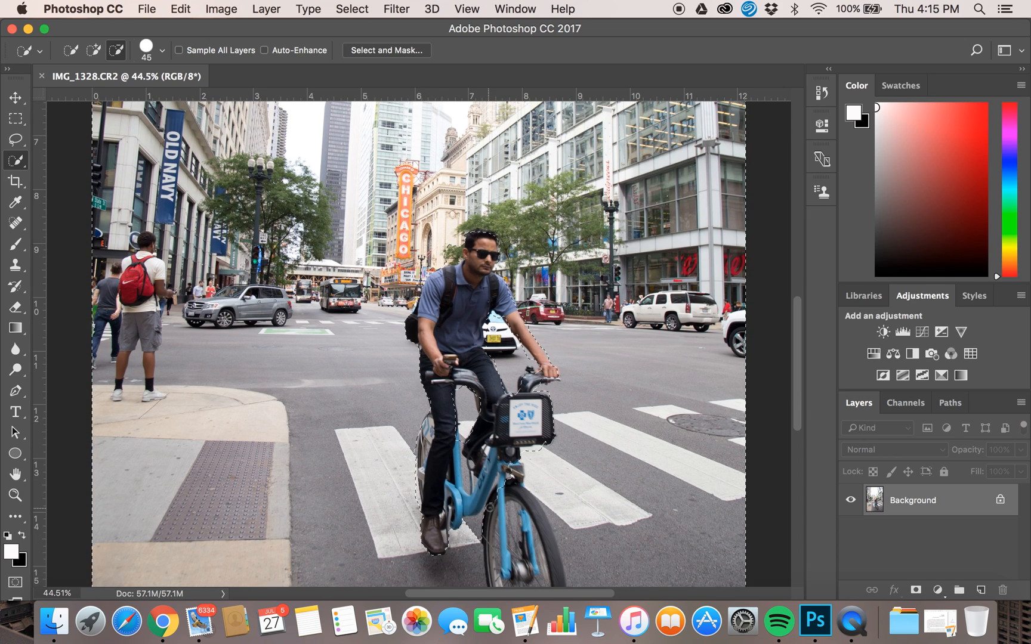
{"action": "scroll", "coordinate": [488, 508], "scroll_direction": "down", "scroll_amount": 7}
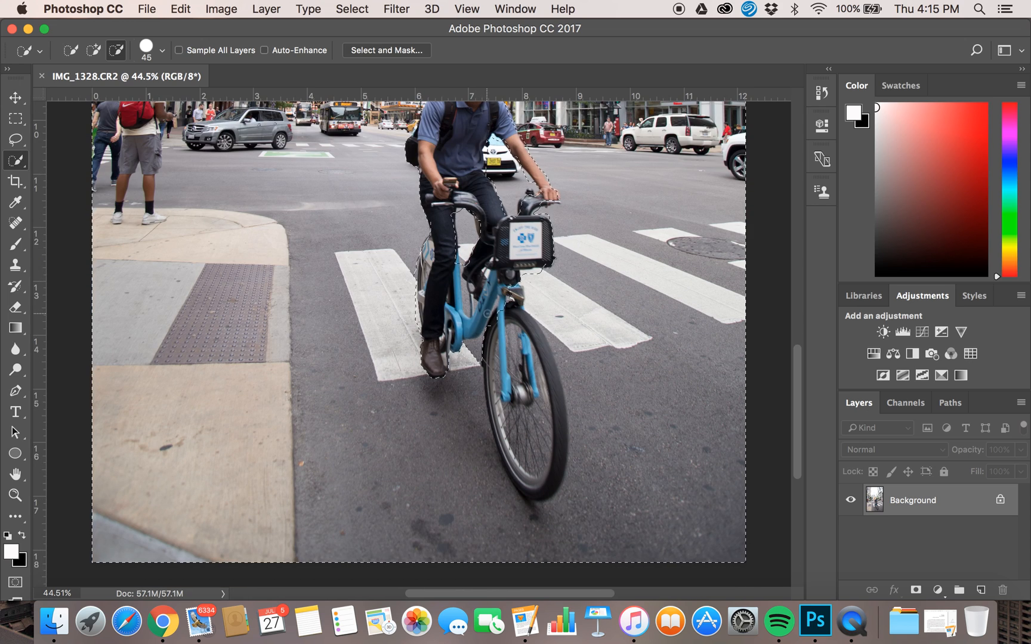
{"action": "mouse_move", "coordinate": [488, 322]}
{"action": "left_mouse_down"}
{"action": "mouse_move", "coordinate": [493, 428]}
{"action": "mouse_move", "coordinate": [526, 474]}
{"action": "left_mouse_up"}
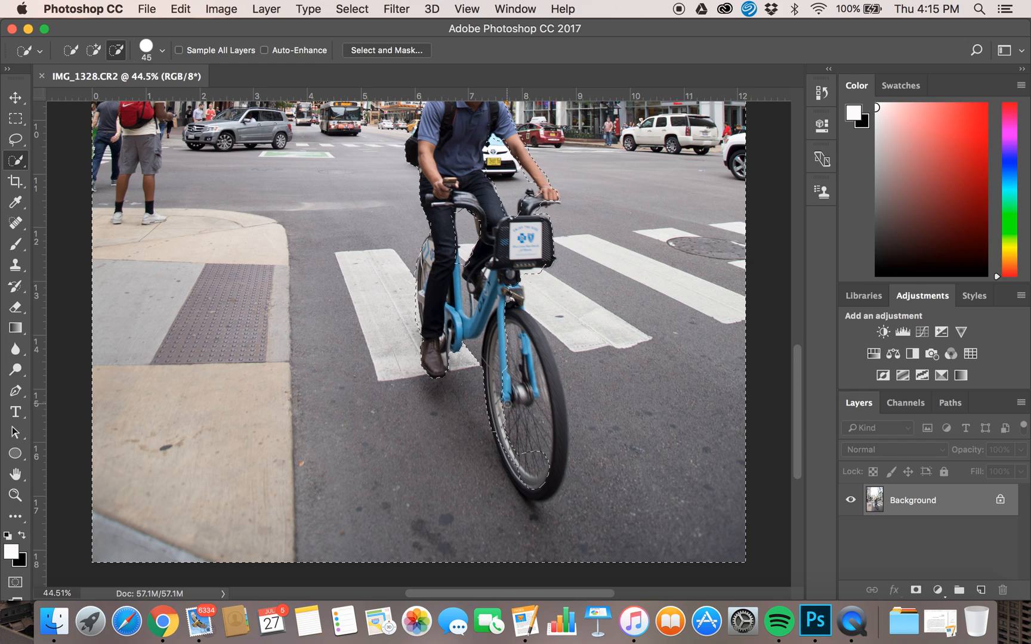
{"action": "left_click_drag", "start_coordinate": [524, 485], "coordinate": [530, 492]}
{"action": "mouse_move", "coordinate": [509, 407]}
{"action": "left_mouse_down"}
{"action": "mouse_move", "coordinate": [528, 450]}
{"action": "mouse_move", "coordinate": [509, 429]}
{"action": "left_mouse_up"}
{"action": "mouse_move", "coordinate": [542, 469]}
{"action": "left_mouse_down"}
{"action": "mouse_move", "coordinate": [554, 387]}
{"action": "mouse_move", "coordinate": [515, 302]}
{"action": "left_mouse_up"}
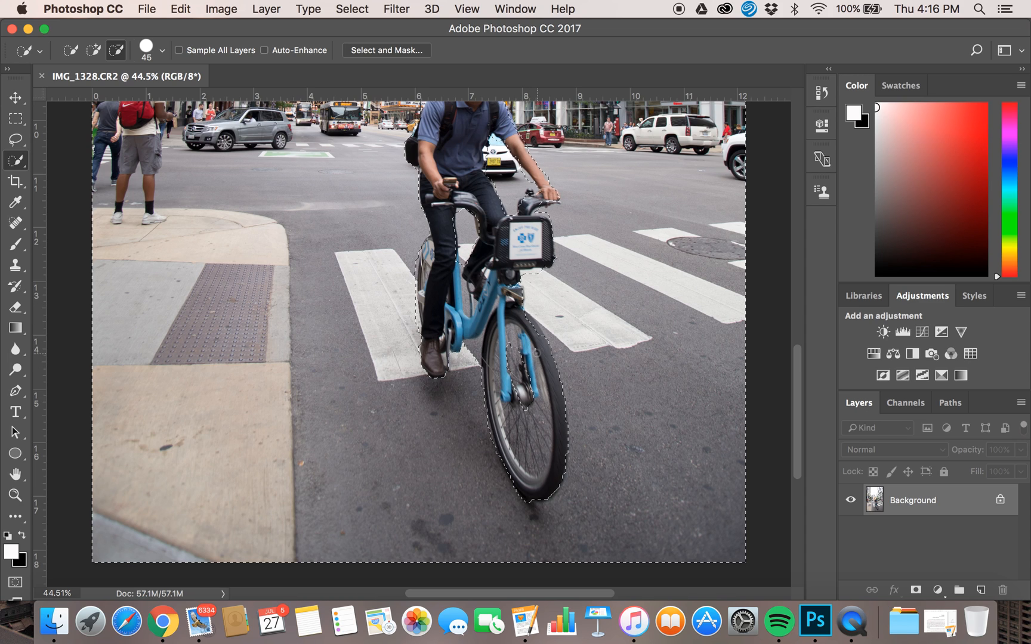
{"action": "mouse_move", "coordinate": [519, 368]}
{"action": "left_mouse_down"}
{"action": "mouse_move", "coordinate": [527, 394]}
{"action": "mouse_move", "coordinate": [526, 361]}
{"action": "mouse_move", "coordinate": [521, 425]}
{"action": "left_mouse_up"}
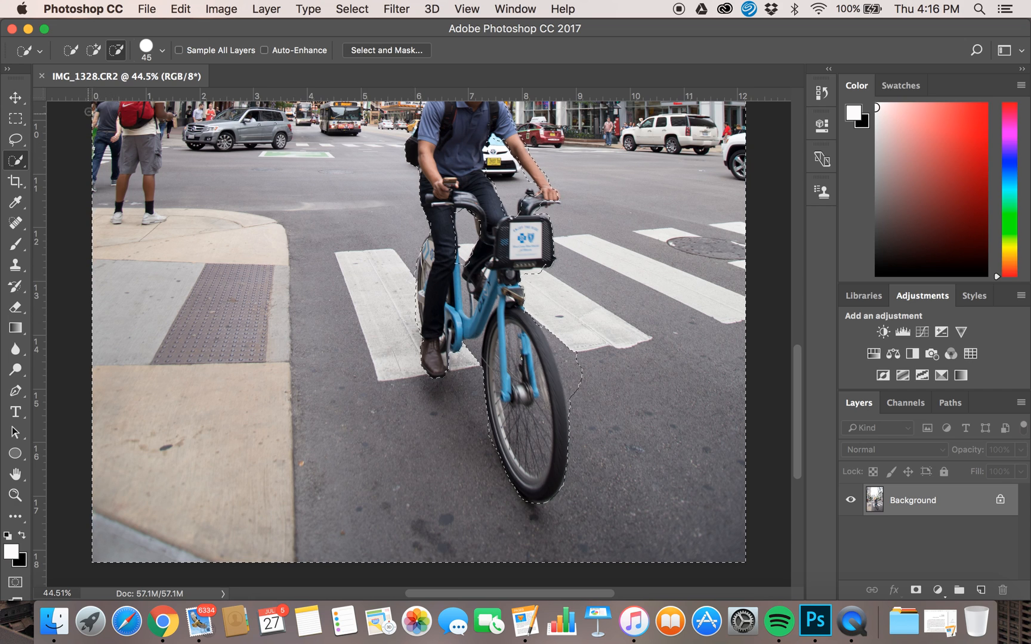
Add the stray road area beside the front wheel back into the selection.
{"action": "left_click", "coordinate": [94, 50]}
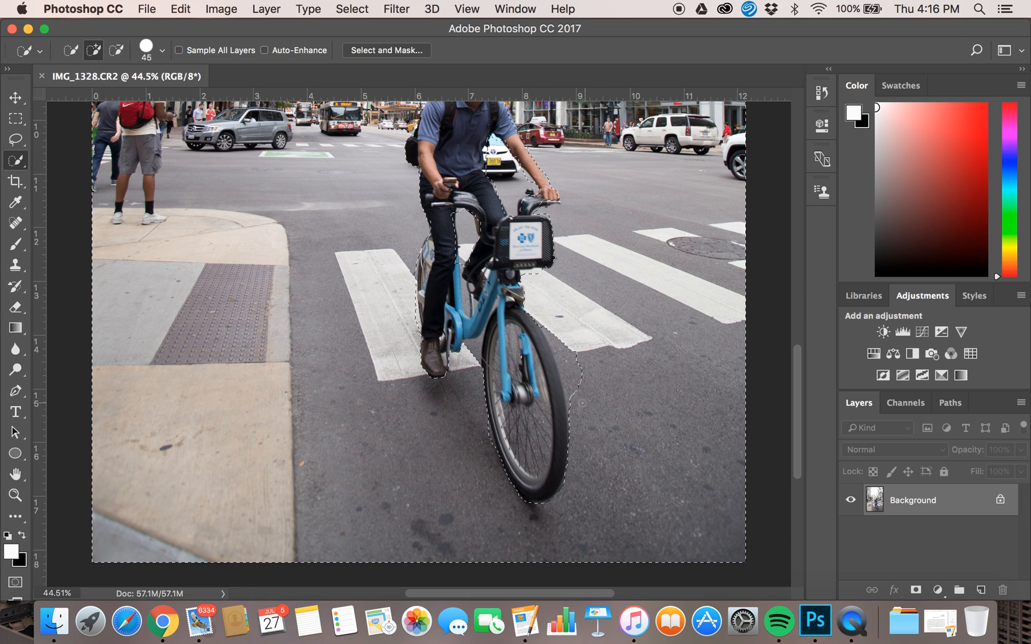
{"action": "left_click_drag", "start_coordinate": [582, 403], "coordinate": [571, 362]}
{"action": "scroll", "coordinate": [417, 343], "scroll_direction": "up", "scroll_amount": 5}
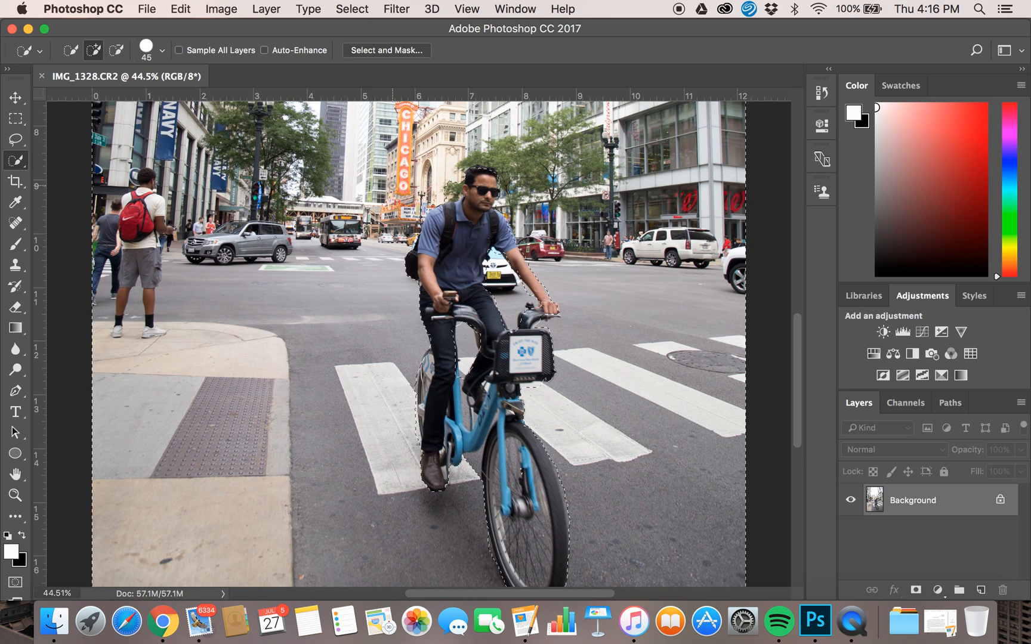
Examine the selection edges around the cyclist and bicycle.
{"action": "key", "text": "alt"}
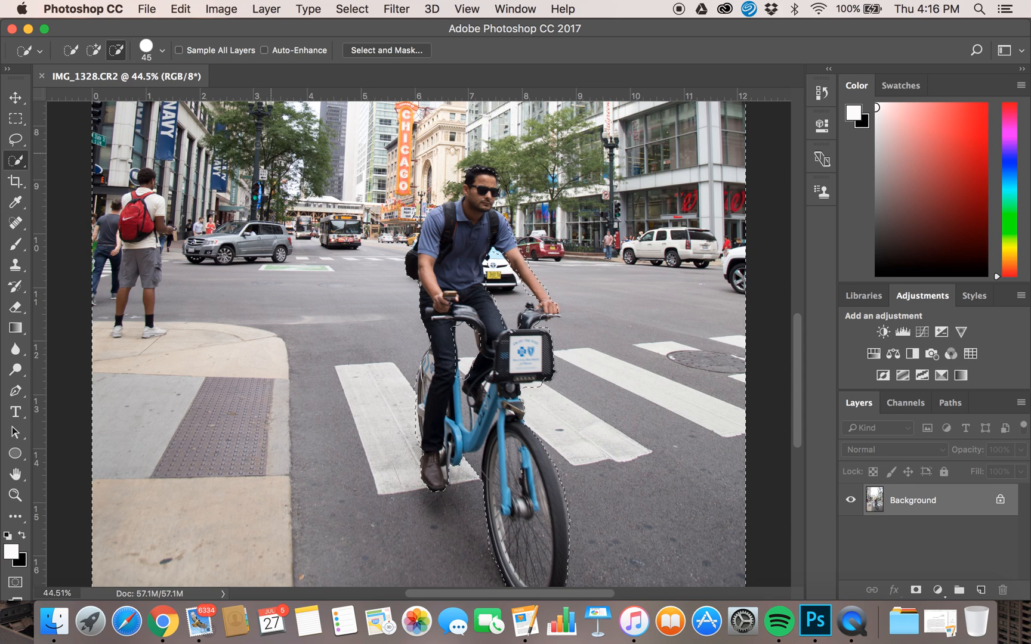
{"action": "left_click", "coordinate": [93, 50]}
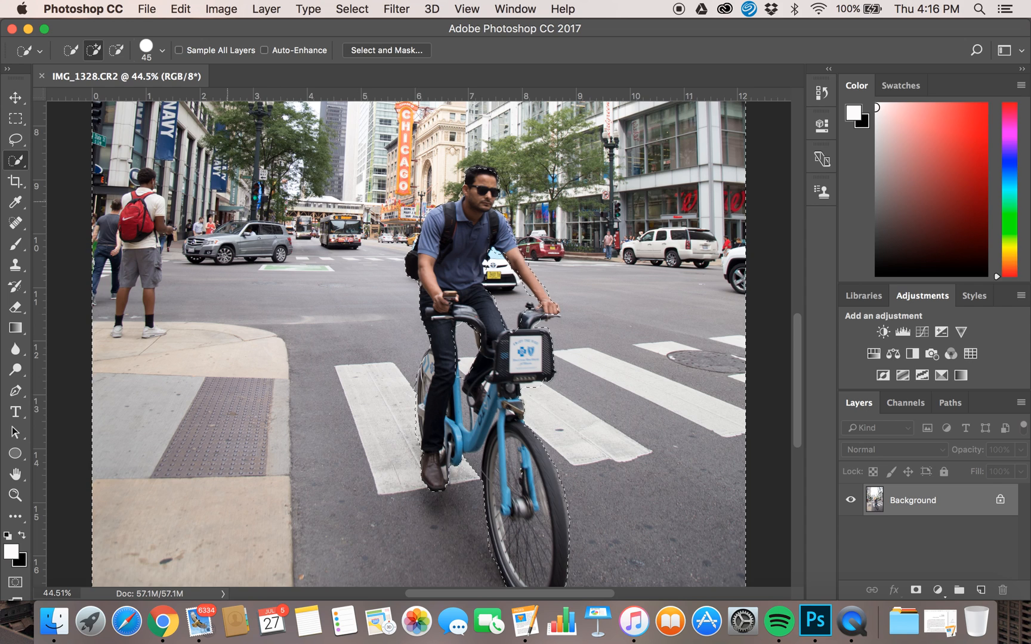
{"action": "left_click", "coordinate": [116, 50]}
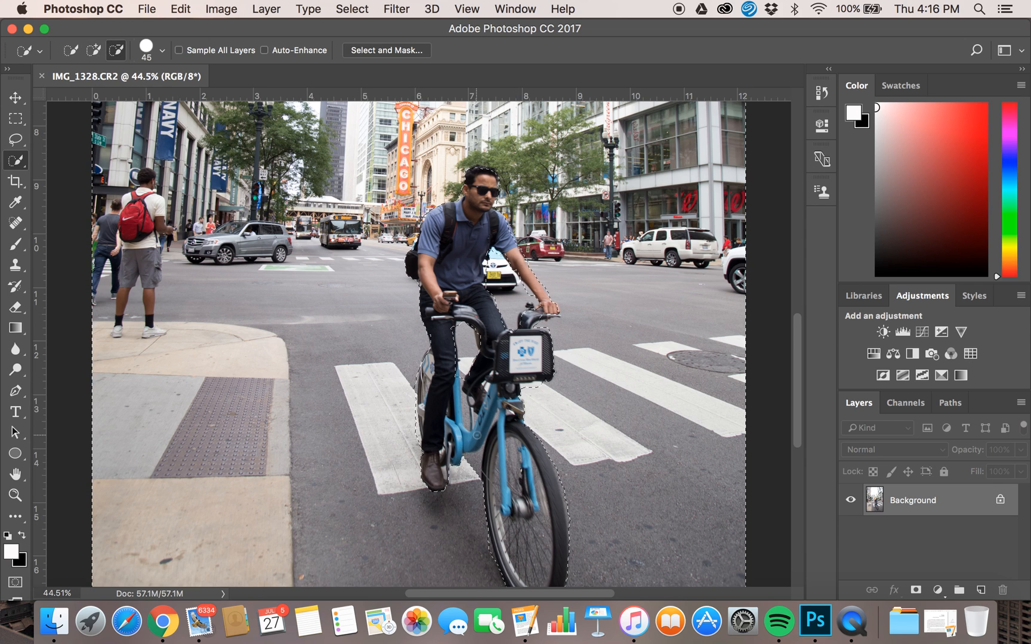
{"action": "scroll", "coordinate": [467, 419], "scroll_direction": "up", "scroll_amount": 2}
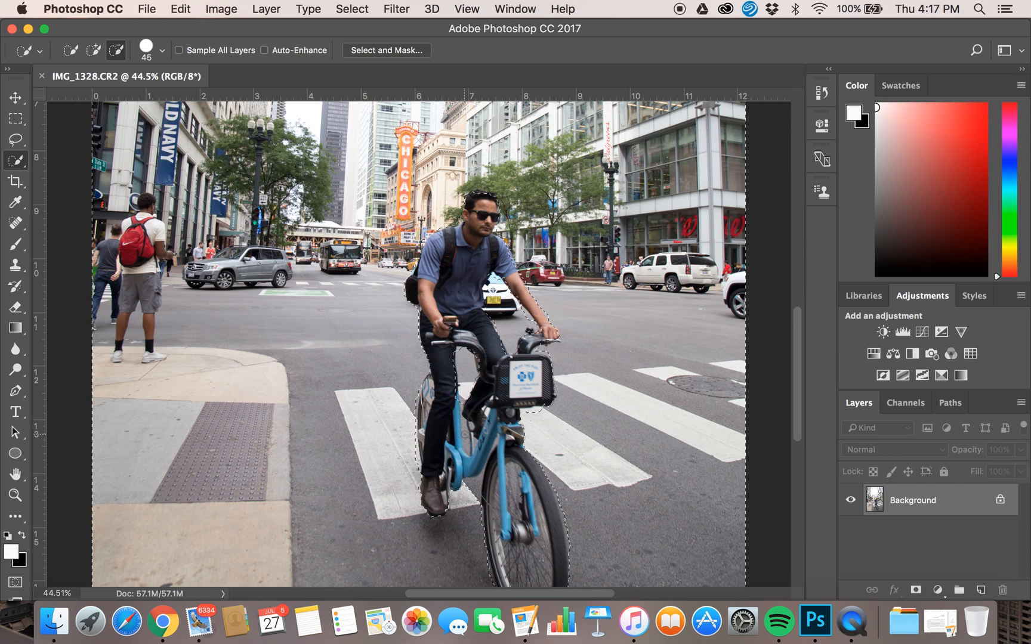
{"action": "scroll", "coordinate": [446, 347], "scroll_direction": "down", "scroll_amount": 5}
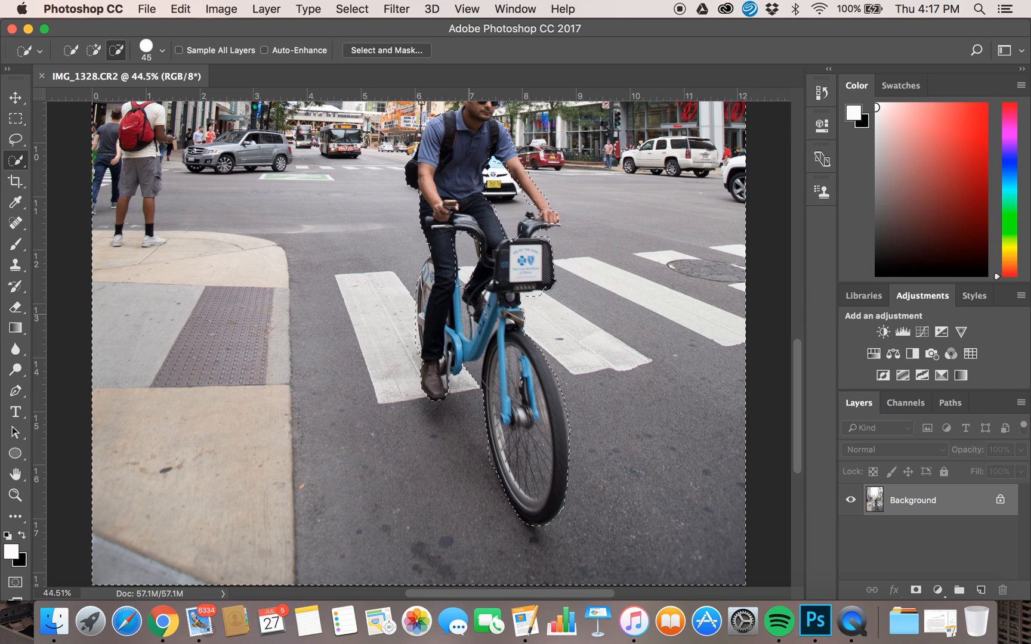
{"action": "scroll", "coordinate": [418, 345], "scroll_direction": "up", "scroll_amount": 10}
{"action": "scroll", "coordinate": [418, 345], "scroll_direction": "down", "scroll_amount": 8}
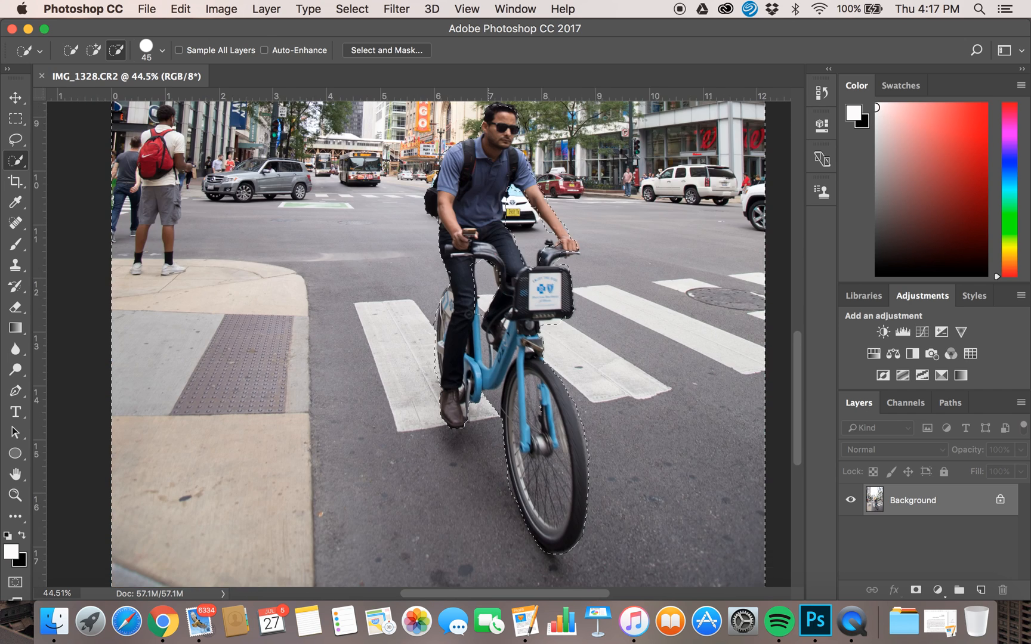
{"action": "left_click", "coordinate": [94, 50]}
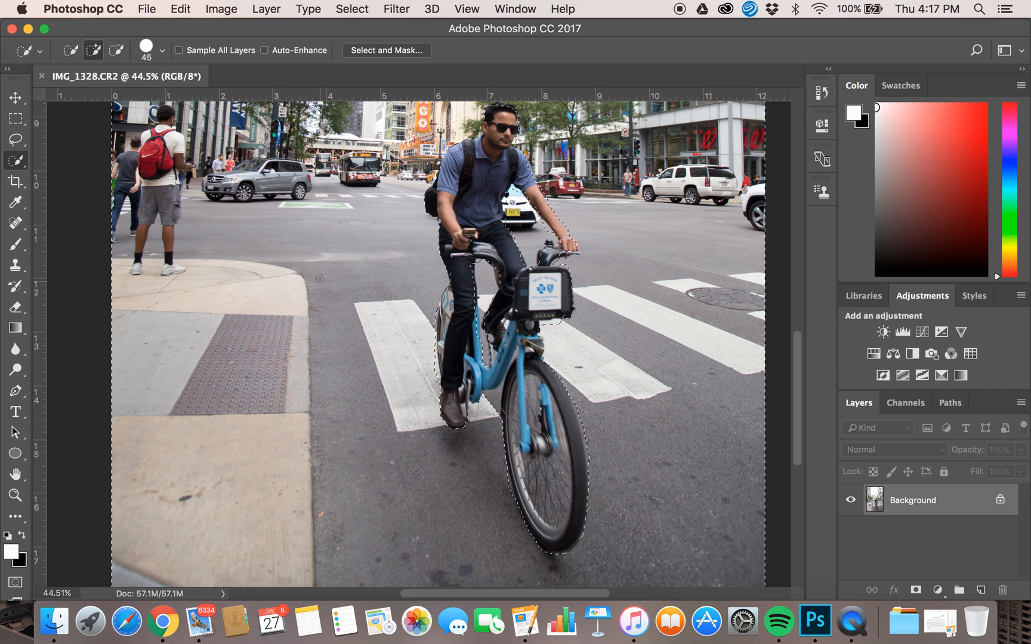
Copy the selected background onto a new layer.
{"action": "scroll", "coordinate": [322, 262], "scroll_direction": "up", "scroll_amount": 3}
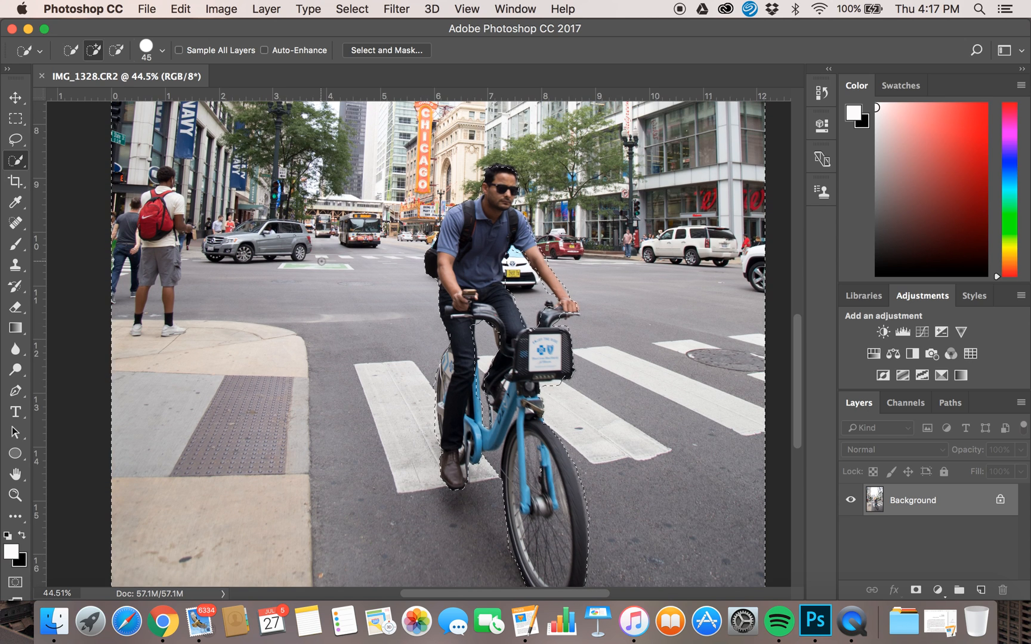
{"action": "scroll", "coordinate": [321, 261], "scroll_direction": "down", "scroll_amount": 10}
{"action": "scroll", "coordinate": [322, 261], "scroll_direction": "up", "scroll_amount": 4}
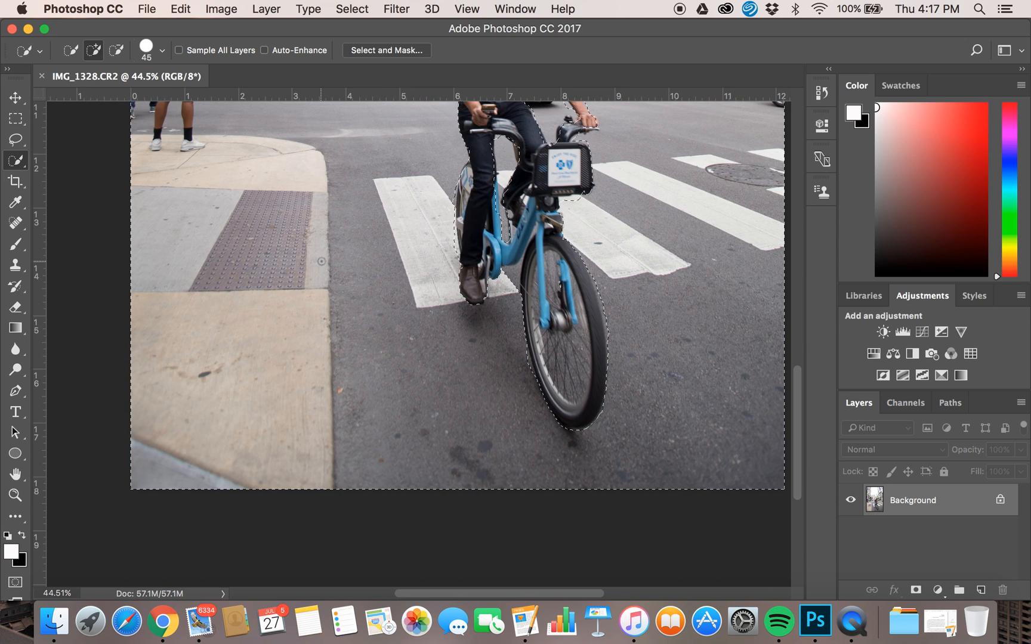
{"action": "scroll", "coordinate": [321, 276], "scroll_direction": "down", "scroll_amount": 6}
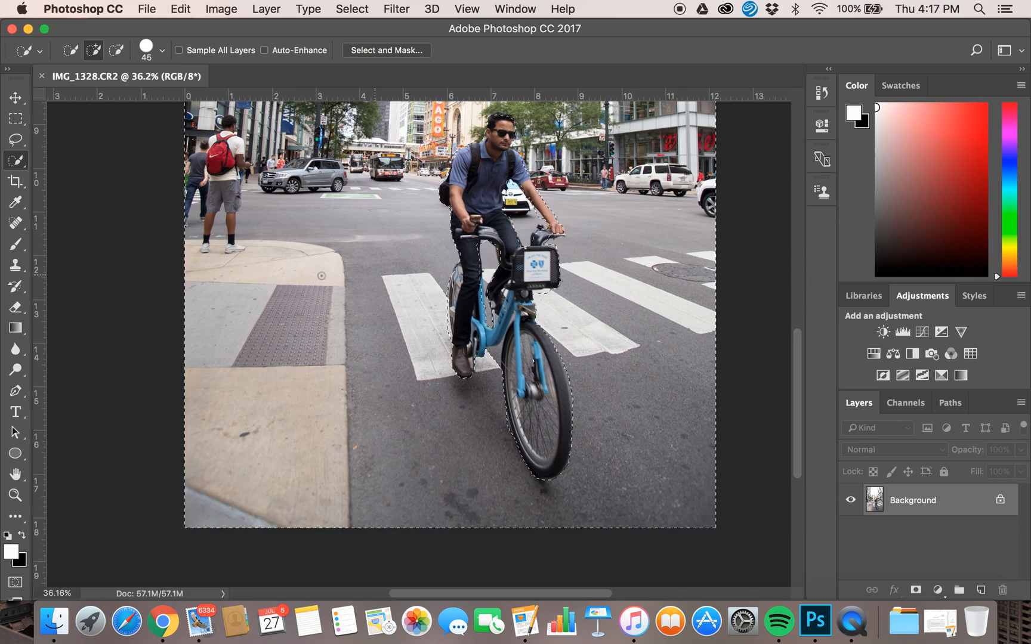
{"action": "scroll", "coordinate": [322, 276], "scroll_direction": "down", "scroll_amount": 2}
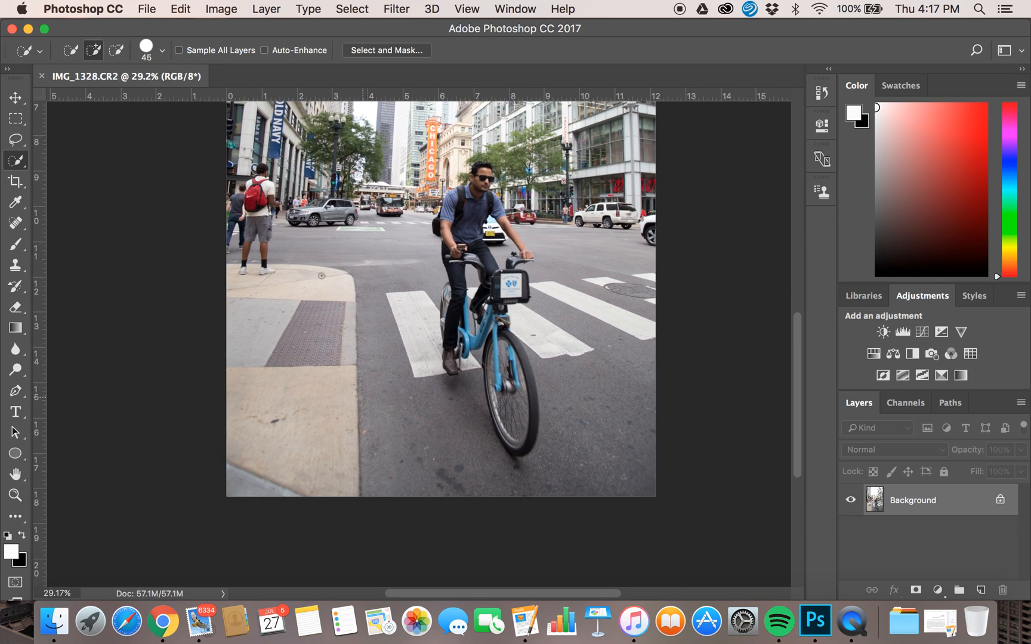
{"action": "scroll", "coordinate": [322, 276], "scroll_direction": "up", "scroll_amount": 5}
{"action": "scroll", "coordinate": [412, 343], "scroll_direction": "down", "scroll_amount": 2}
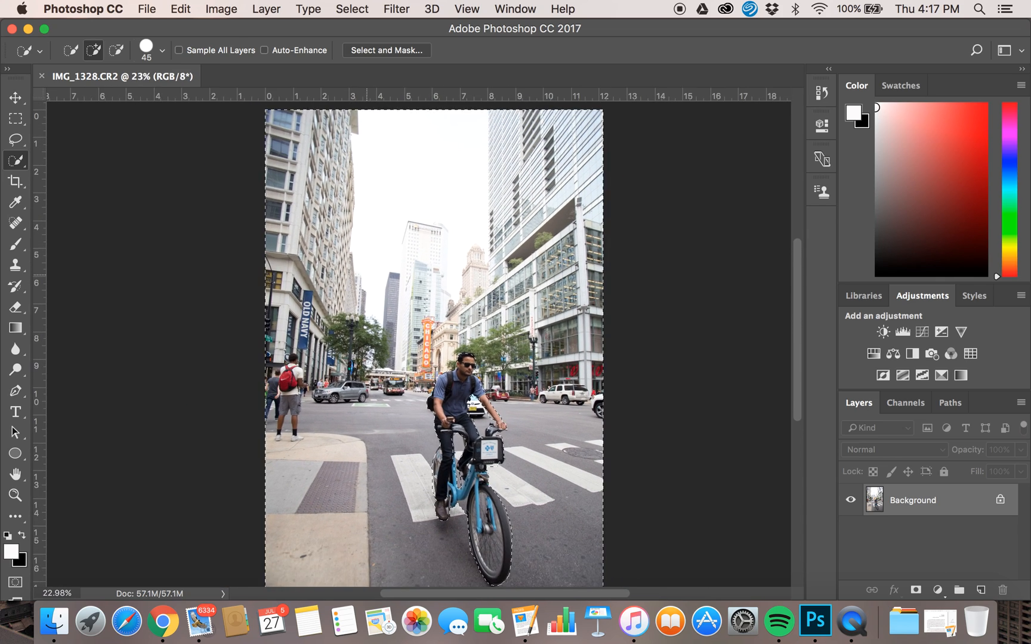
{"action": "scroll", "coordinate": [412, 343], "scroll_direction": "down", "scroll_amount": 3}
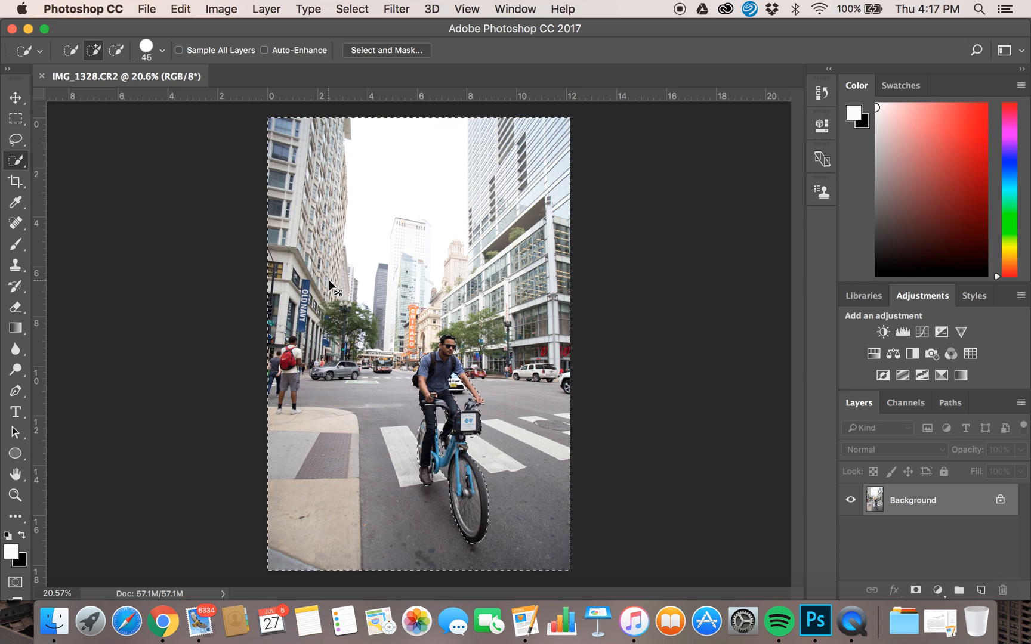
{"action": "key", "text": "super+v"}
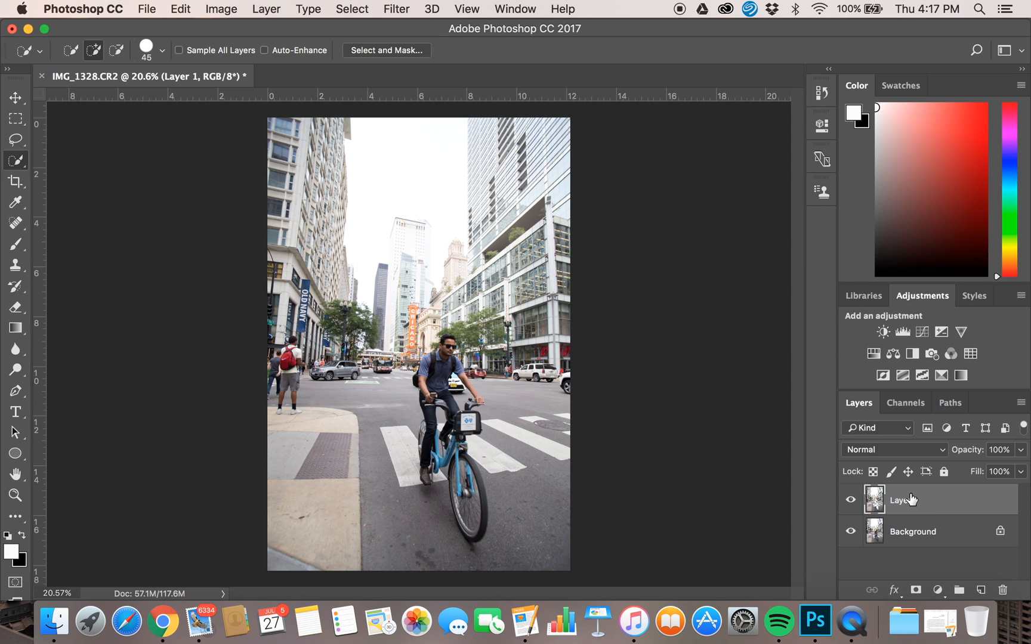
Try a Zoom Radial Blur of amount 70 at Best quality on the copied layer, then undo it.
{"action": "left_click", "coordinate": [395, 9]}
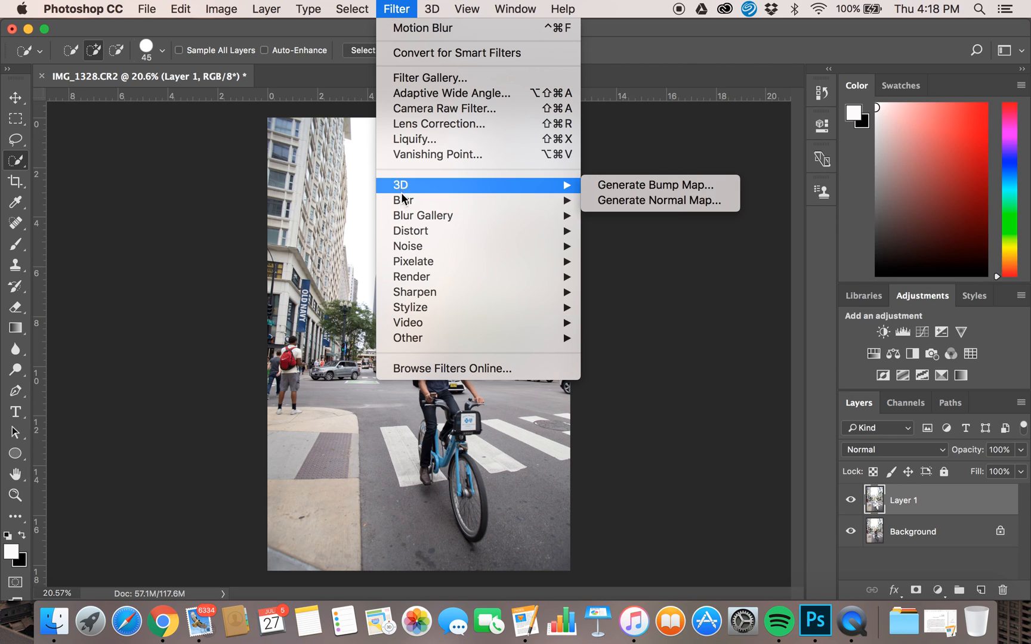
{"action": "mouse_move", "coordinate": [405, 200]}
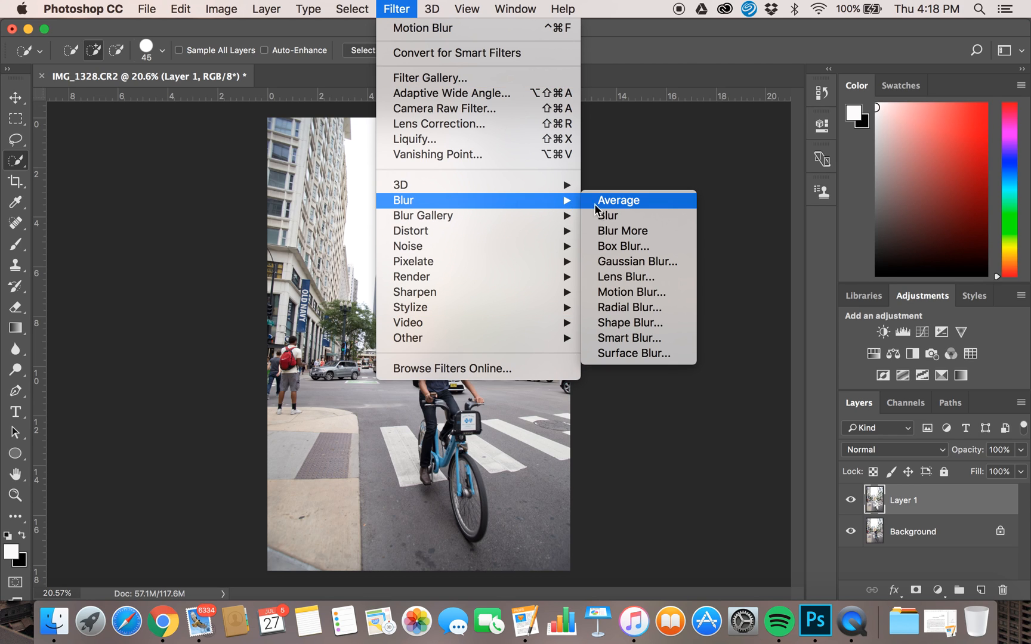
{"action": "left_click", "coordinate": [616, 306]}
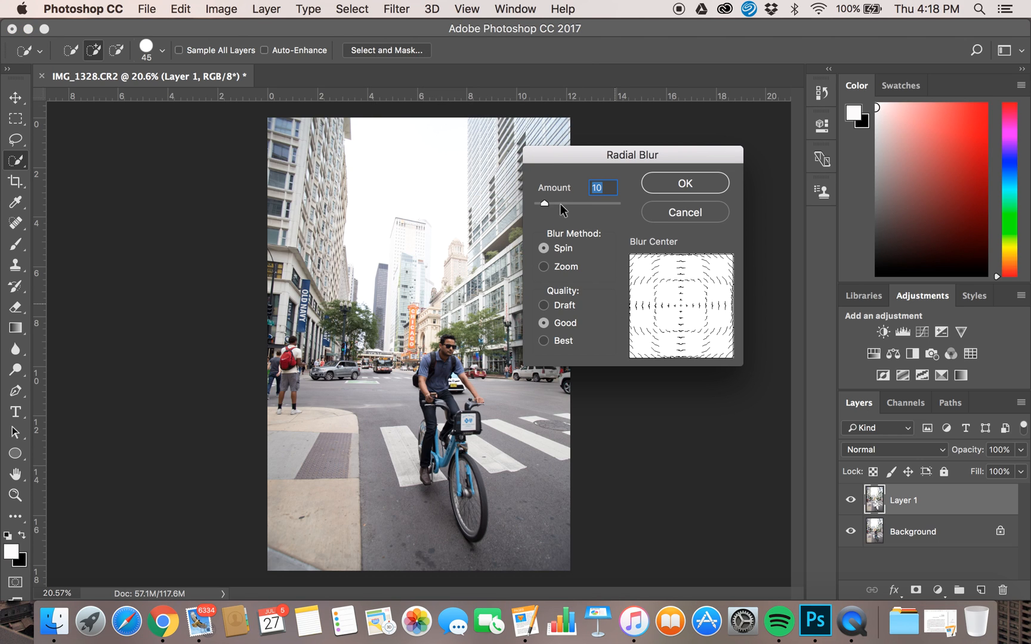
{"action": "left_click_drag", "start_coordinate": [579, 154], "coordinate": [418, 184]}
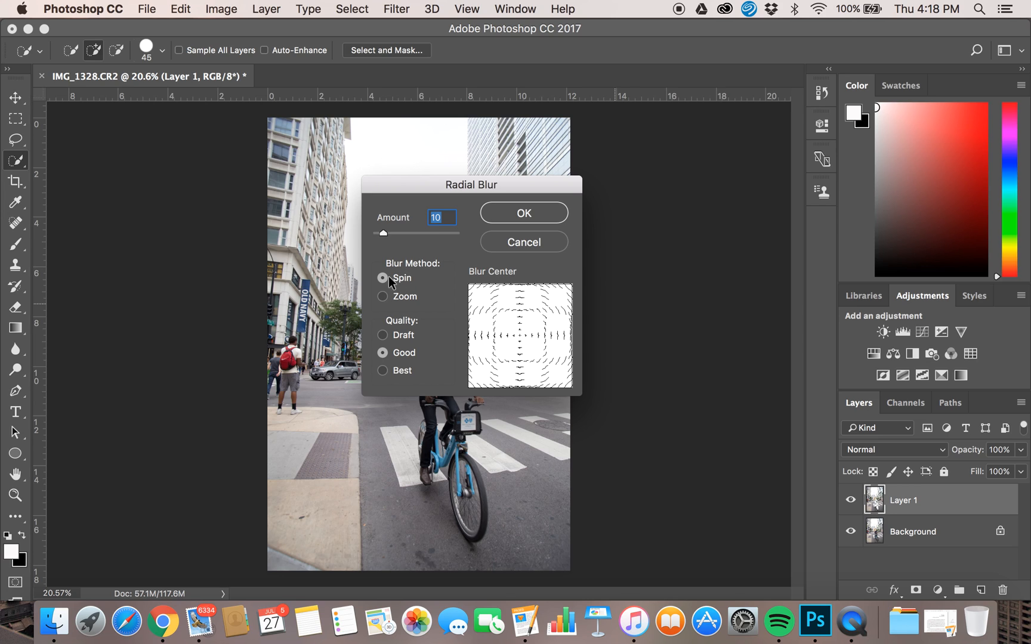
{"action": "left_click", "coordinate": [382, 297]}
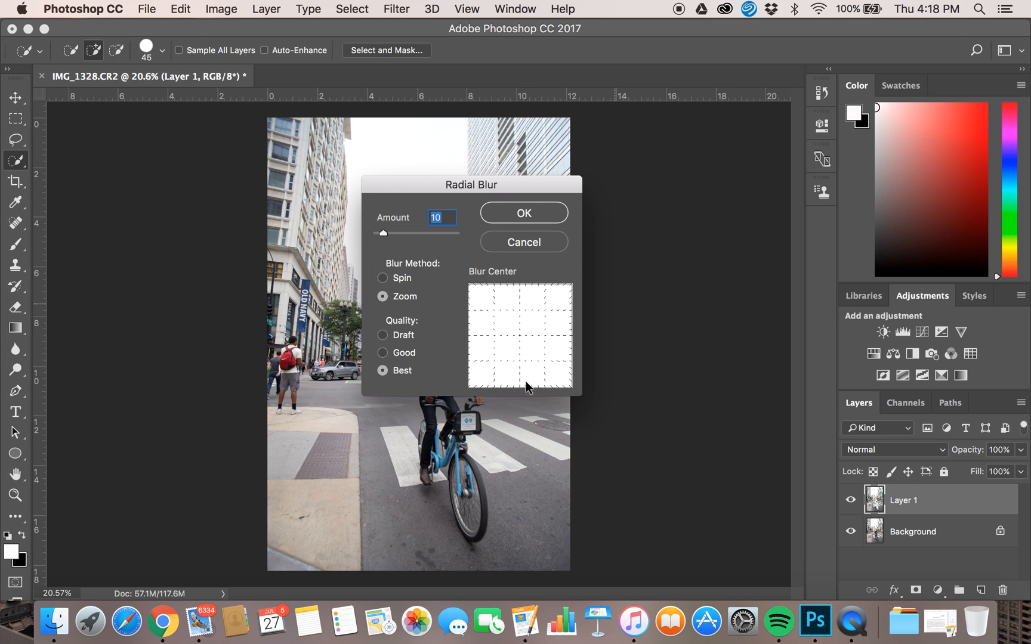
{"action": "left_click_drag", "start_coordinate": [518, 338], "coordinate": [490, 338]}
{"action": "left_click_drag", "start_coordinate": [488, 337], "coordinate": [491, 337]}
{"action": "left_click_drag", "start_coordinate": [491, 338], "coordinate": [499, 339]}
{"action": "mouse_move", "coordinate": [431, 234]}
{"action": "left_mouse_down"}
{"action": "mouse_move", "coordinate": [419, 233]}
{"action": "mouse_move", "coordinate": [432, 232]}
{"action": "left_mouse_up"}
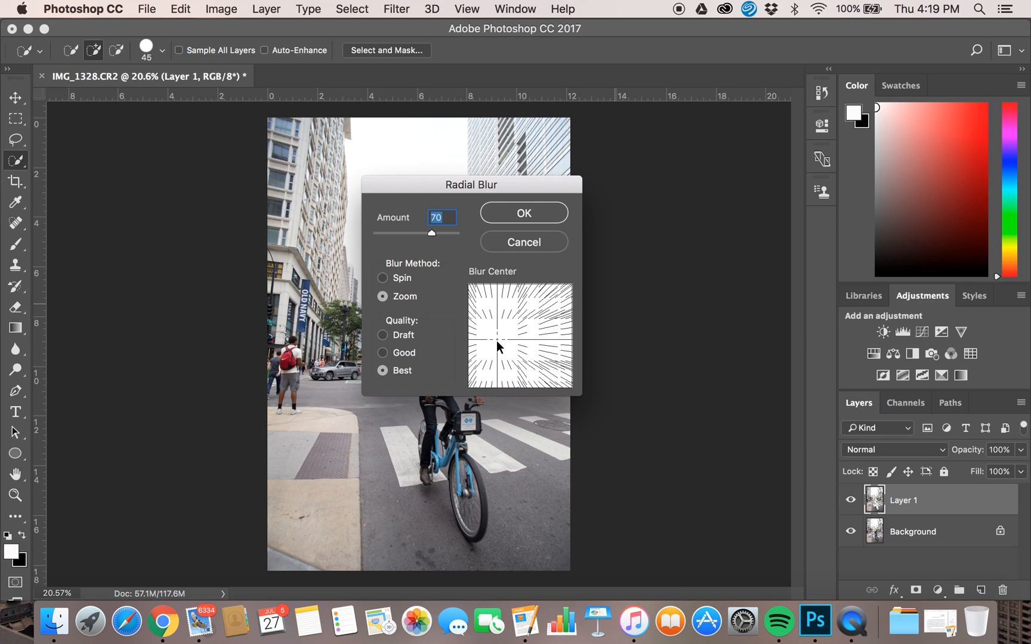
{"action": "left_click_drag", "start_coordinate": [497, 338], "coordinate": [500, 339]}
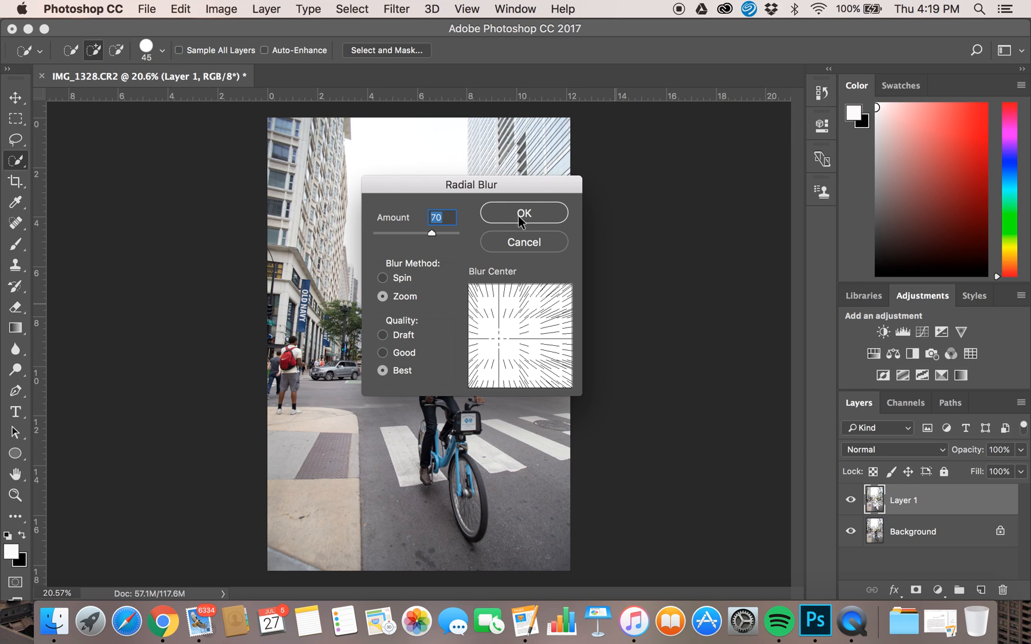
{"action": "left_click_drag", "start_coordinate": [498, 336], "coordinate": [500, 338]}
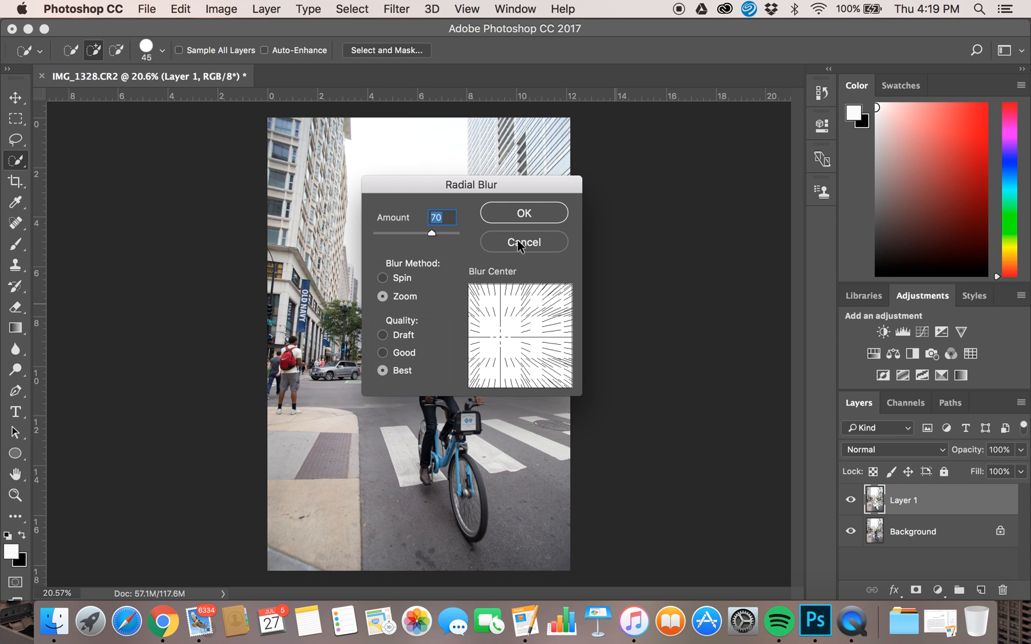
{"action": "left_click", "coordinate": [520, 213]}
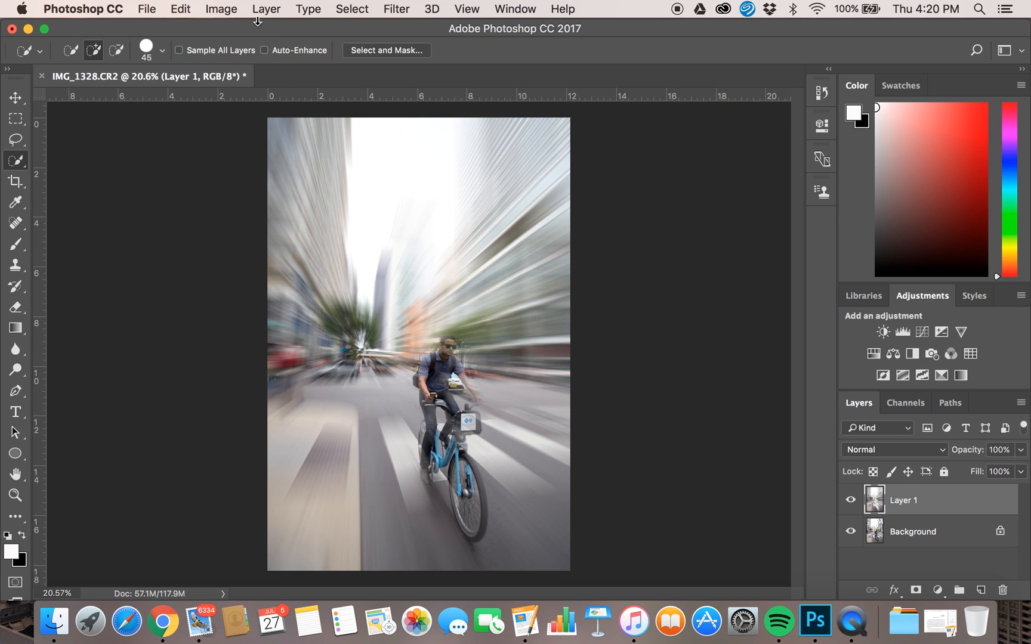
{"action": "left_click", "coordinate": [178, 8]}
{"action": "left_click", "coordinate": [188, 46]}
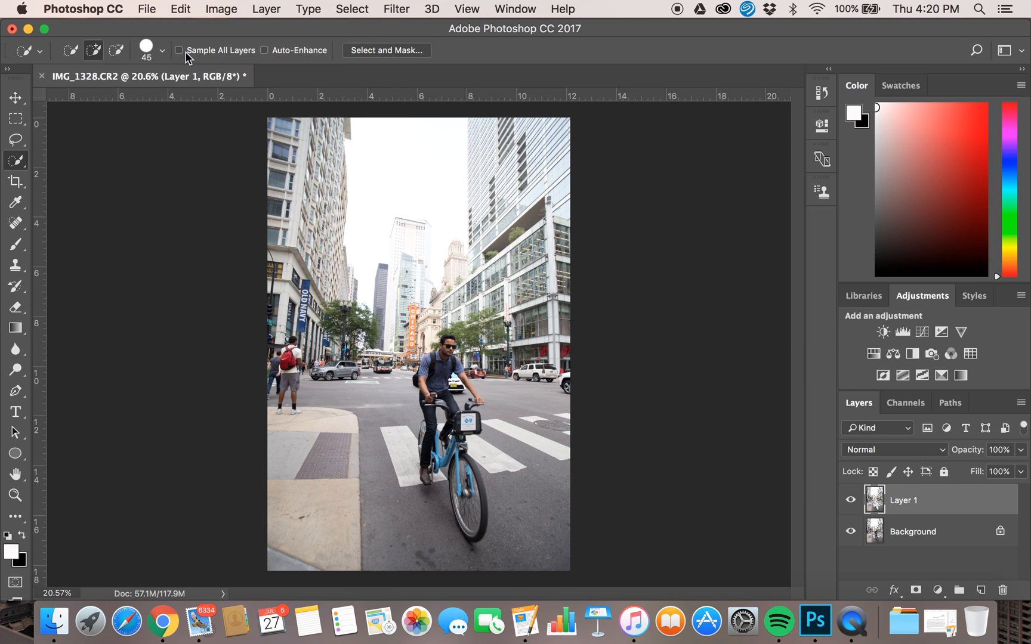
Reapply Radial Blur to the layer with the Zoom method, amount about 70, Best quality, centre shifted toward the cyclist.
{"action": "left_click", "coordinate": [396, 9]}
{"action": "mouse_move", "coordinate": [411, 203]}
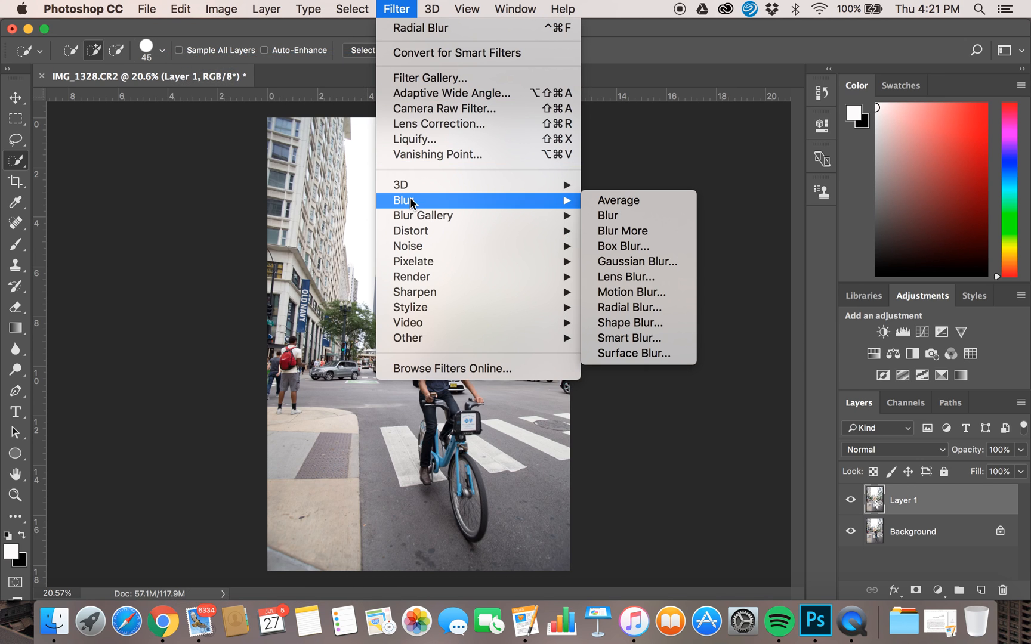
{"action": "left_click", "coordinate": [618, 307]}
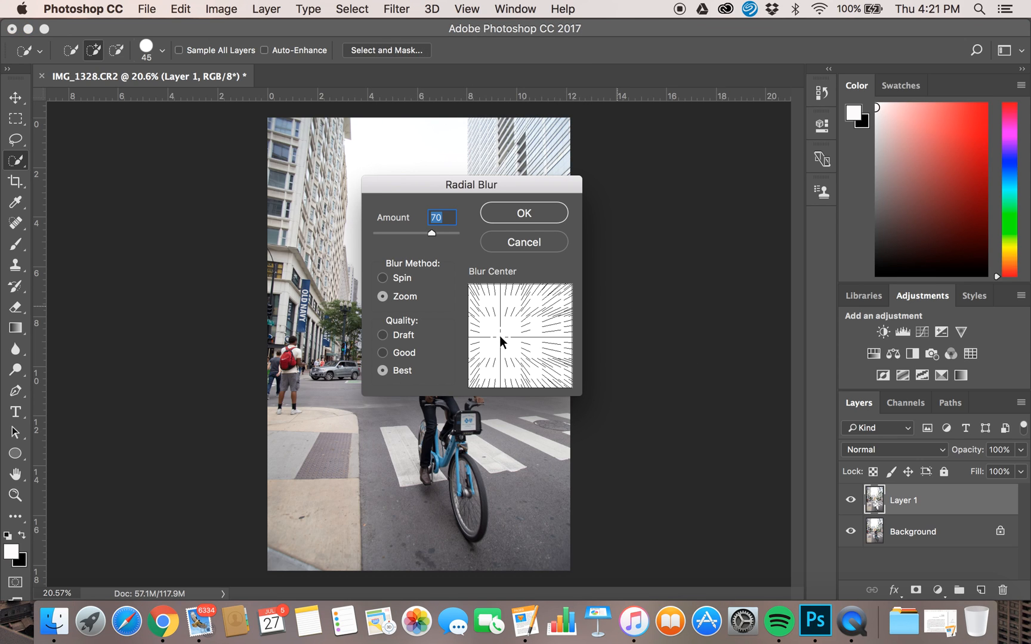
{"action": "left_click_drag", "start_coordinate": [499, 335], "coordinate": [502, 341]}
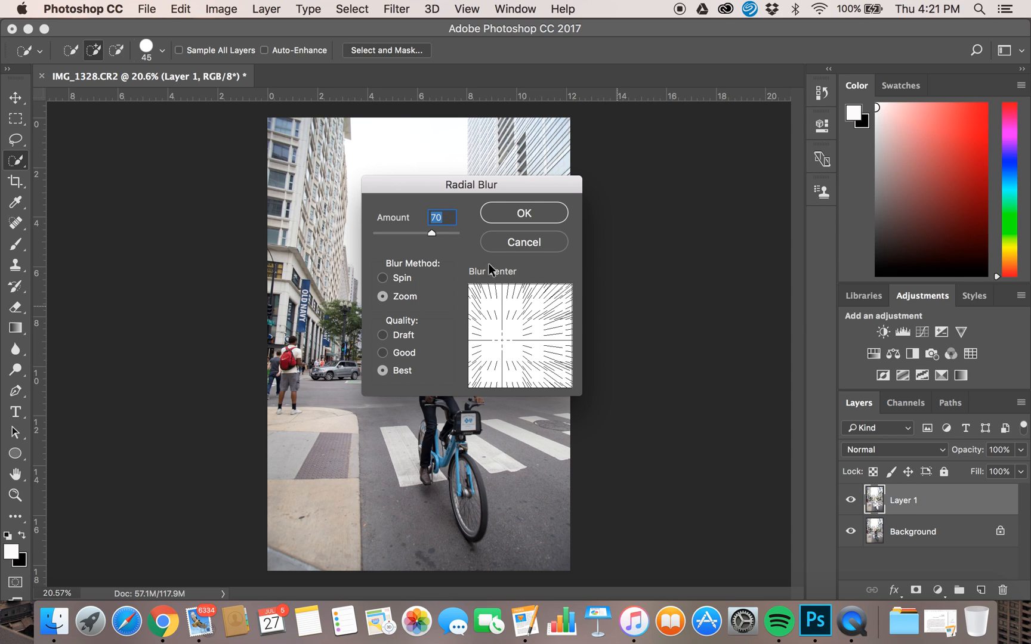
{"action": "left_click", "coordinate": [437, 232]}
{"action": "left_click_drag", "start_coordinate": [438, 234], "coordinate": [440, 233]}
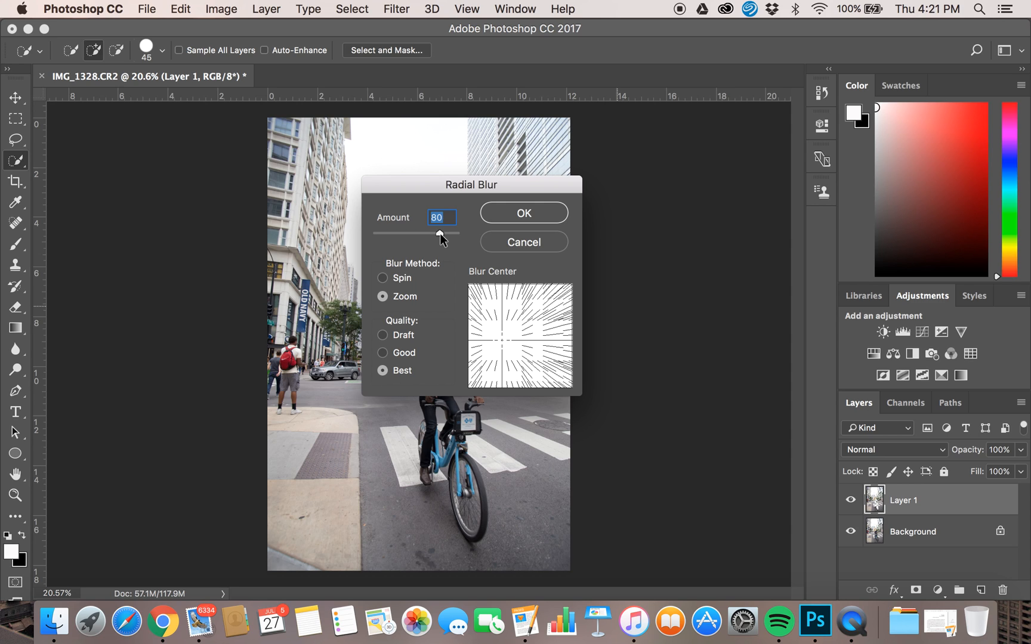
{"action": "left_click", "coordinate": [518, 221]}
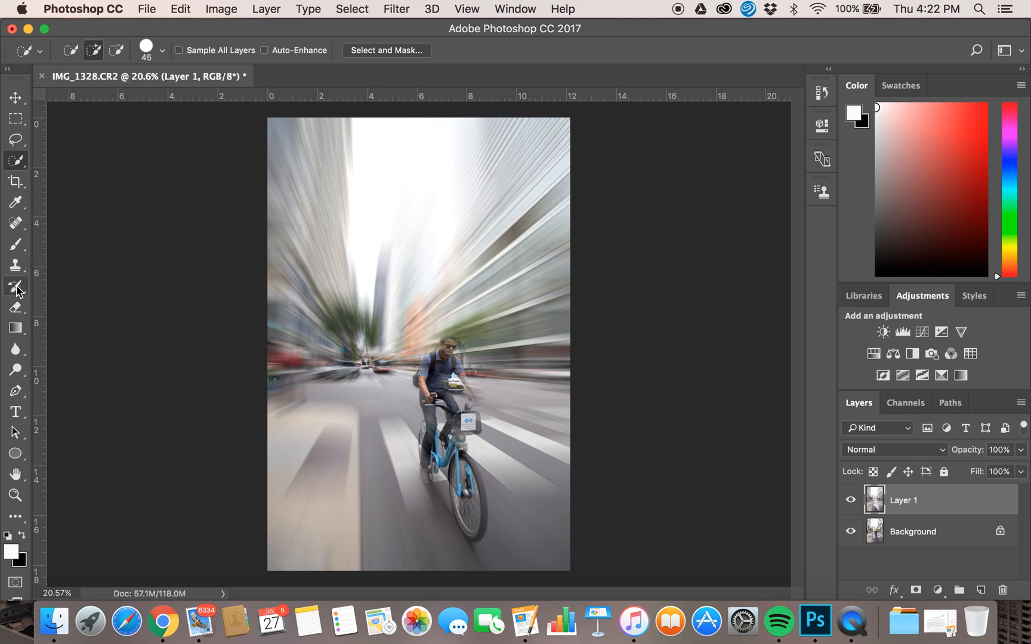
Erase the blur from the cyclist's head, torso and arms using the Eraser with a 68 px brush.
{"action": "left_click", "coordinate": [17, 308]}
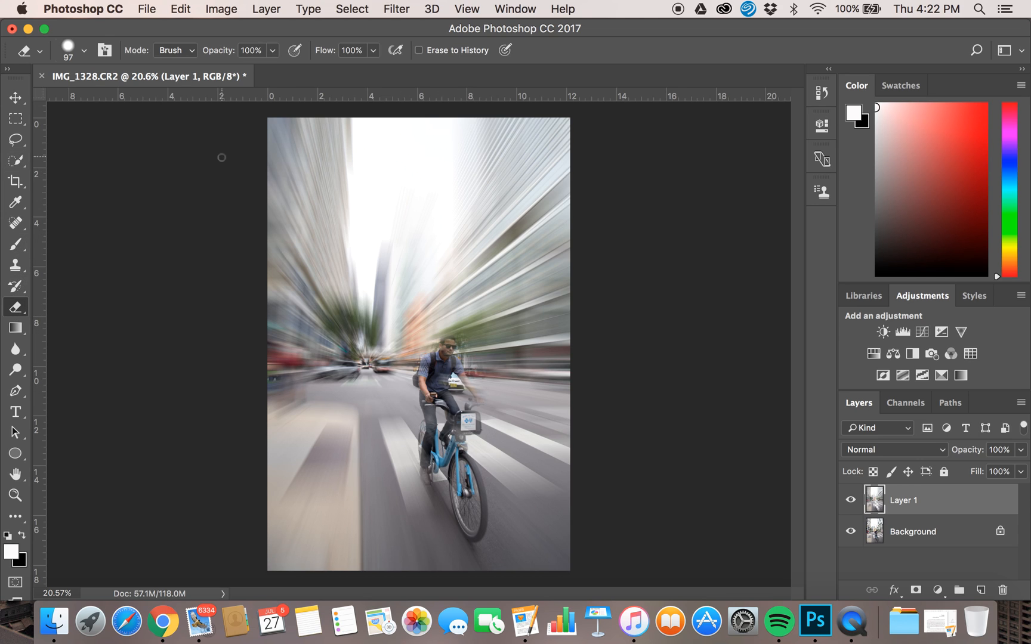
{"action": "left_click", "coordinate": [86, 55]}
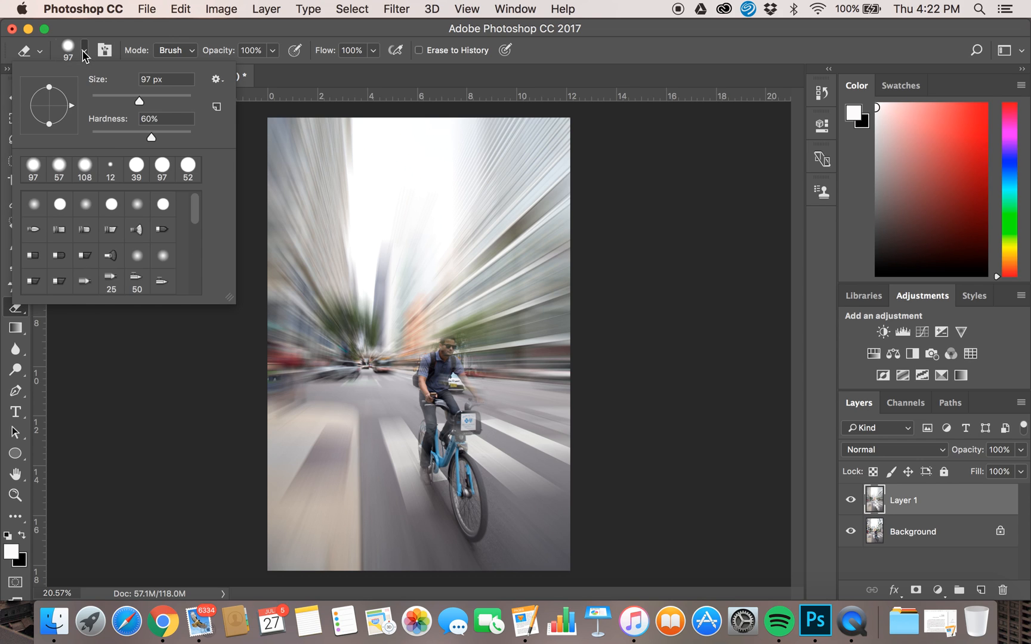
{"action": "left_click", "coordinate": [166, 97]}
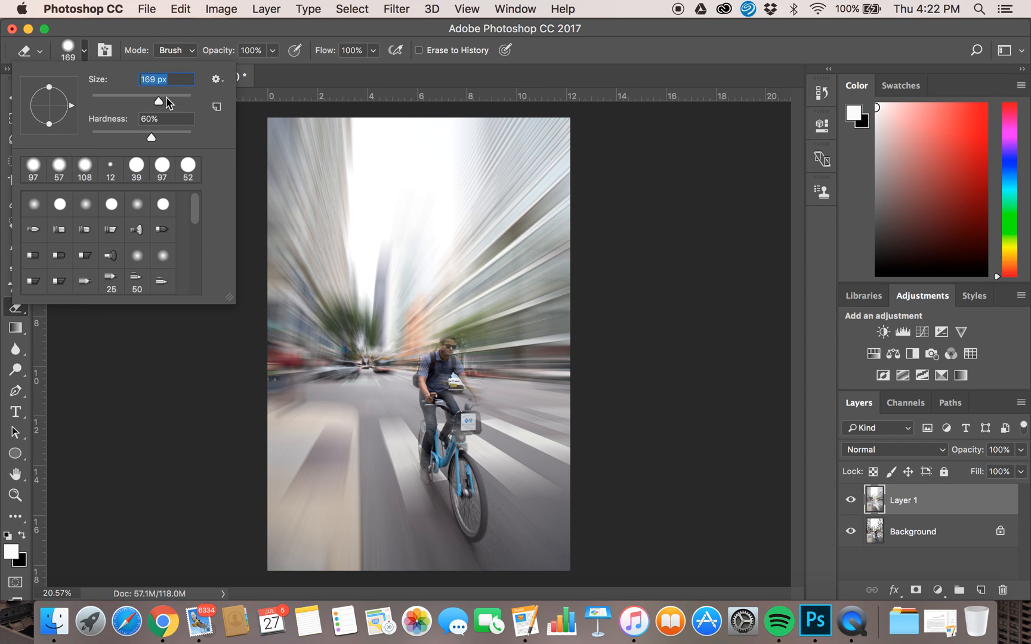
{"action": "left_click", "coordinate": [171, 417]}
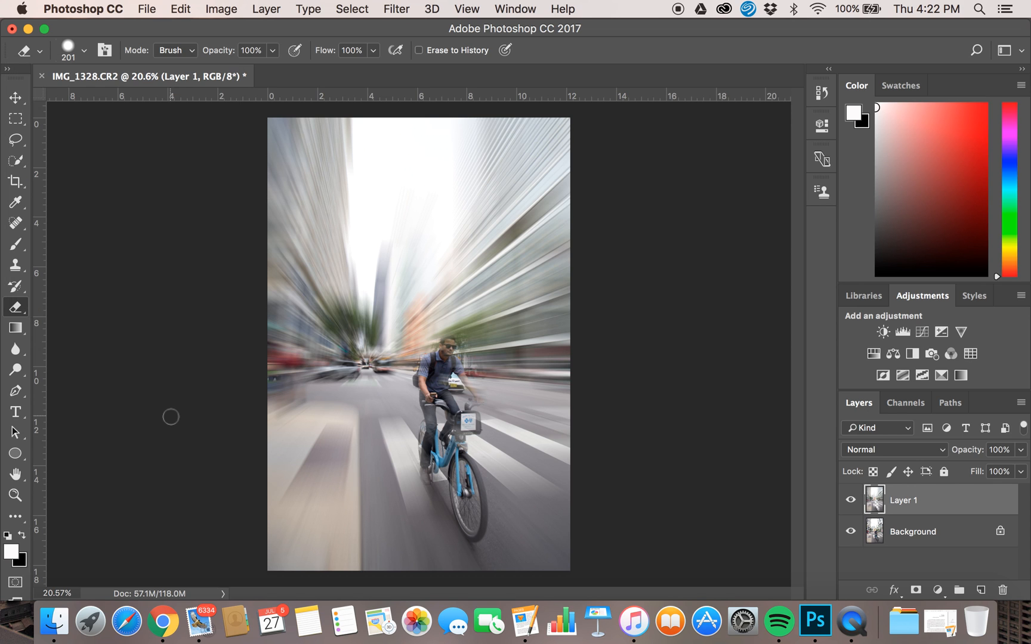
{"action": "scroll", "coordinate": [480, 275], "scroll_direction": "up", "scroll_amount": 1}
{"action": "scroll", "coordinate": [480, 276], "scroll_direction": "up", "scroll_amount": 9}
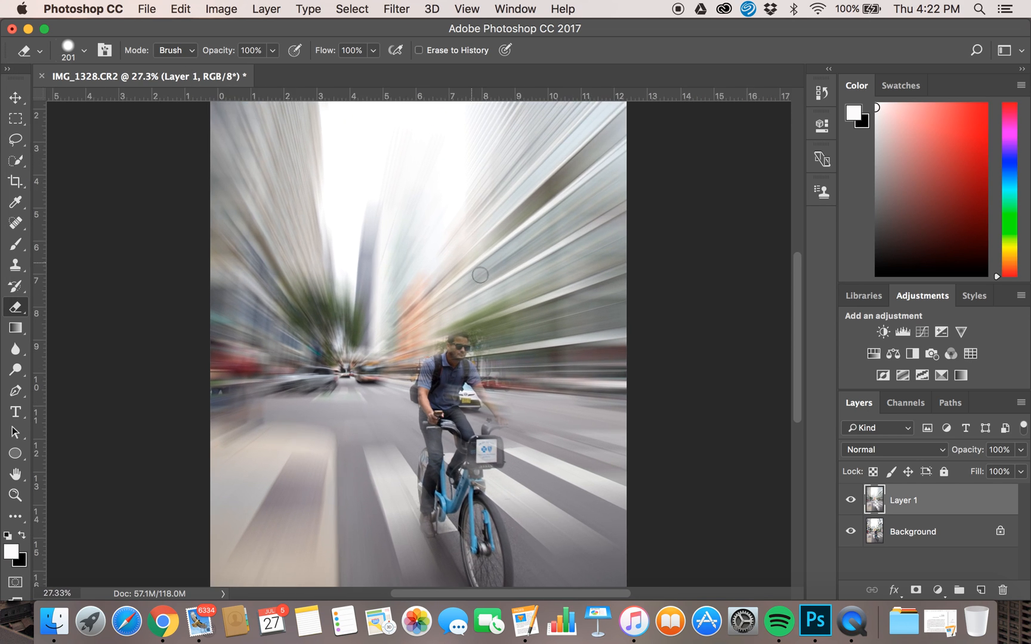
{"action": "scroll", "coordinate": [480, 276], "scroll_direction": "down", "scroll_amount": 5}
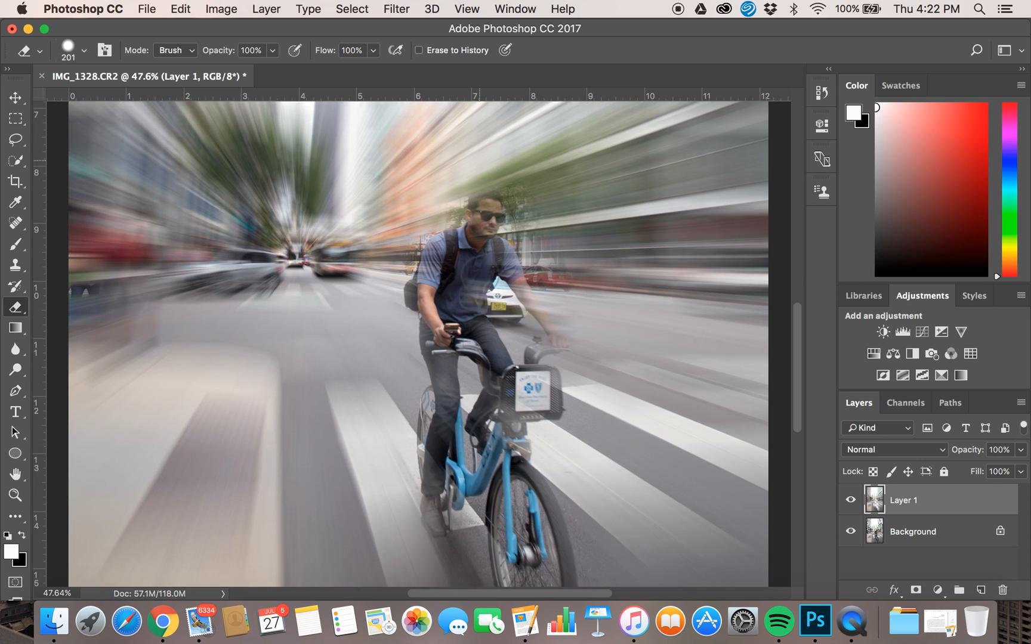
{"action": "scroll", "coordinate": [480, 275], "scroll_direction": "up", "scroll_amount": 3}
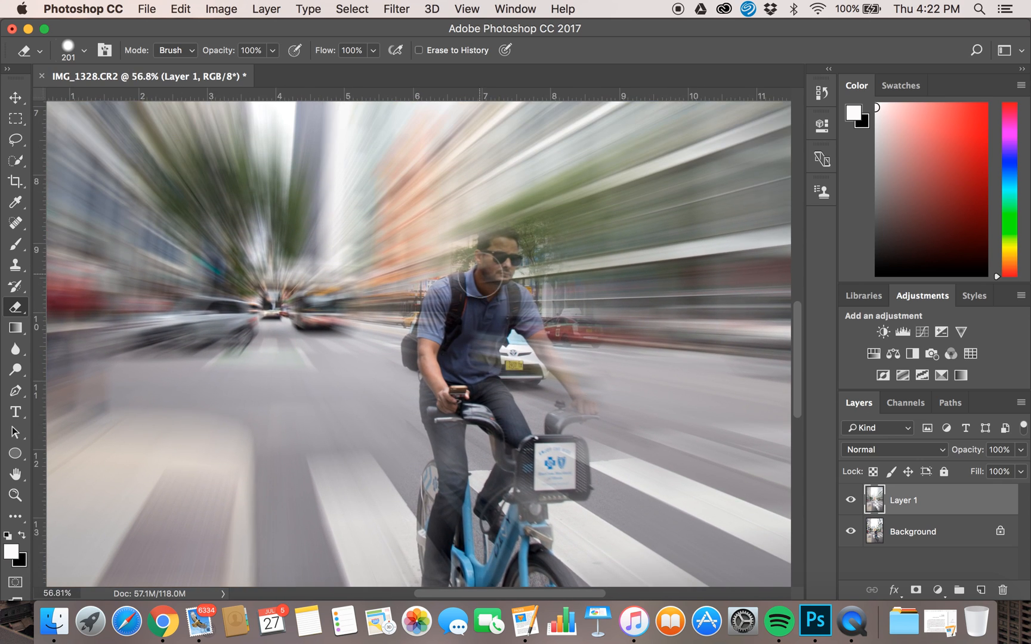
{"action": "left_click", "coordinate": [83, 51]}
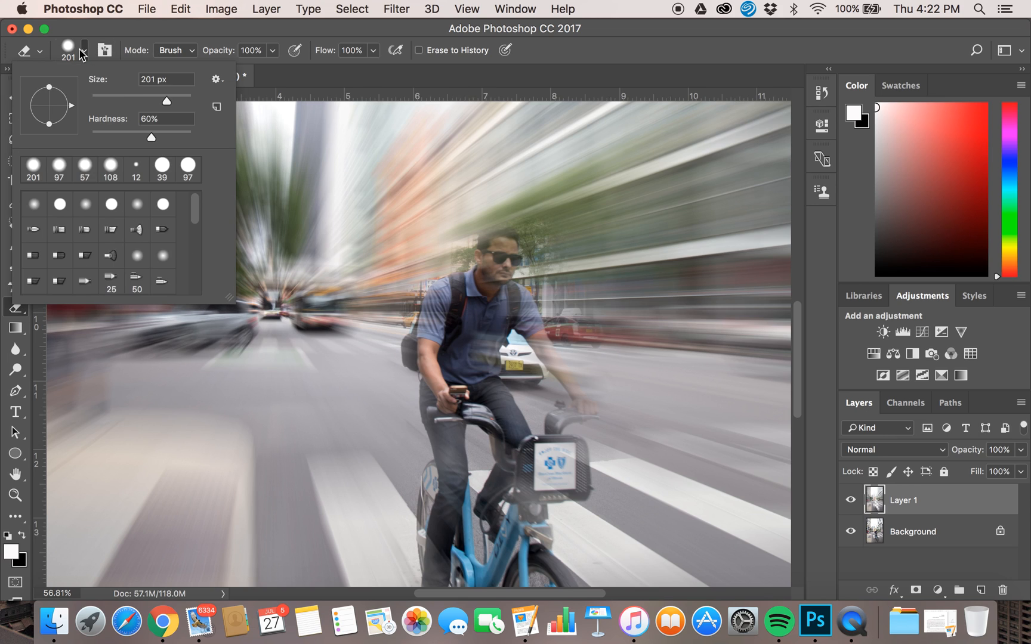
{"action": "left_click_drag", "start_coordinate": [140, 97], "coordinate": [125, 100]}
{"action": "left_click", "coordinate": [152, 395]}
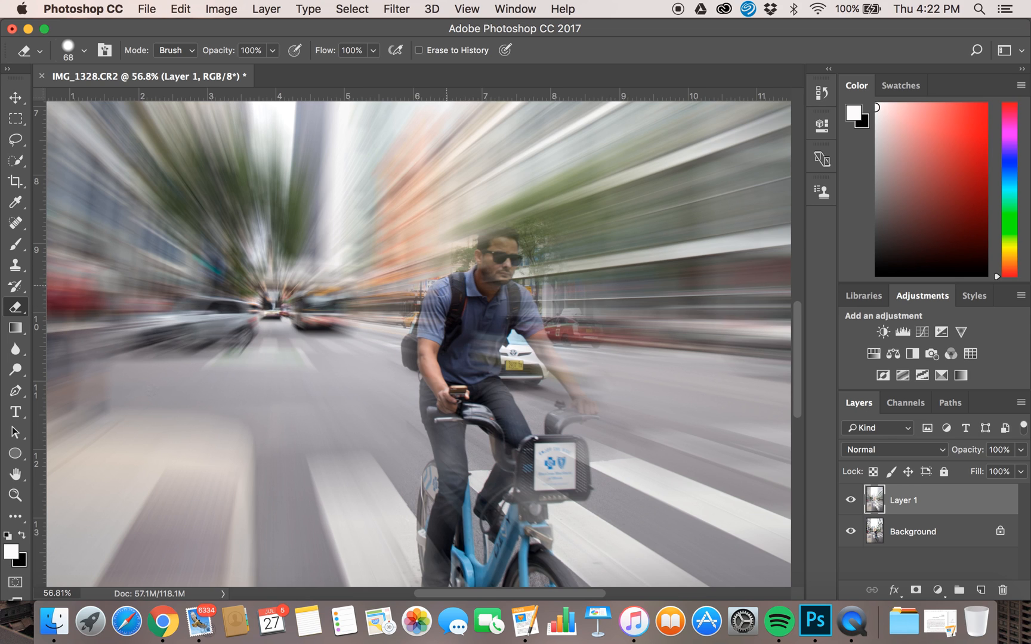
{"action": "mouse_move", "coordinate": [423, 340]}
{"action": "left_mouse_down"}
{"action": "mouse_move", "coordinate": [409, 346]}
{"action": "mouse_move", "coordinate": [415, 365]}
{"action": "left_mouse_up"}
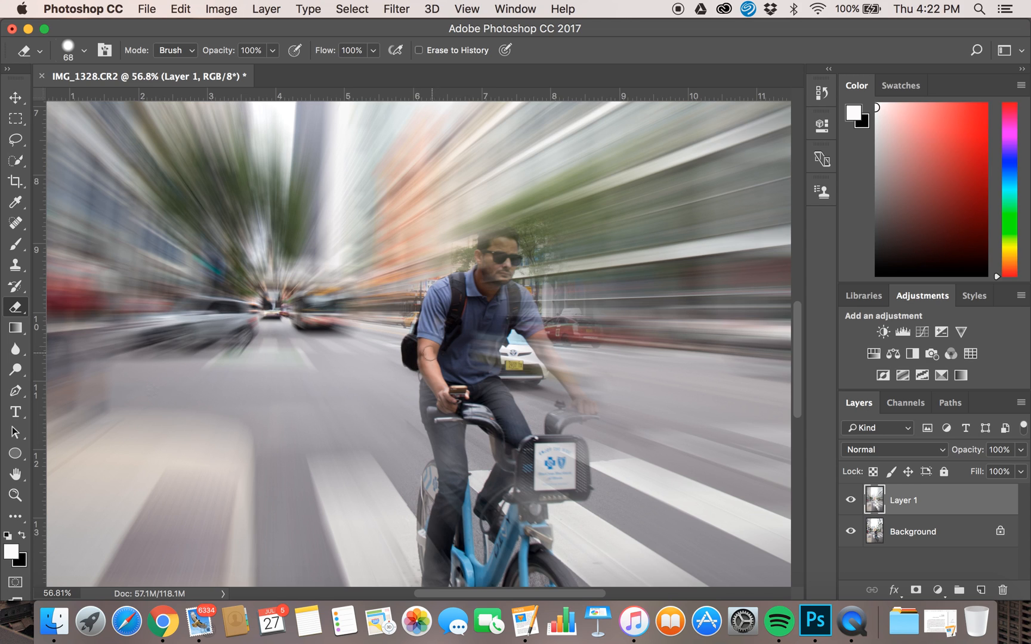
{"action": "mouse_move", "coordinate": [427, 384]}
{"action": "left_mouse_down"}
{"action": "mouse_move", "coordinate": [428, 422]}
{"action": "mouse_move", "coordinate": [429, 391]}
{"action": "mouse_move", "coordinate": [440, 448]}
{"action": "mouse_move", "coordinate": [435, 437]}
{"action": "mouse_move", "coordinate": [432, 425]}
{"action": "mouse_move", "coordinate": [456, 476]}
{"action": "mouse_move", "coordinate": [444, 439]}
{"action": "mouse_move", "coordinate": [444, 477]}
{"action": "mouse_move", "coordinate": [442, 460]}
{"action": "mouse_move", "coordinate": [424, 506]}
{"action": "mouse_move", "coordinate": [431, 584]}
{"action": "mouse_move", "coordinate": [440, 507]}
{"action": "mouse_move", "coordinate": [443, 586]}
{"action": "mouse_move", "coordinate": [457, 459]}
{"action": "mouse_move", "coordinate": [467, 559]}
{"action": "mouse_move", "coordinate": [452, 377]}
{"action": "mouse_move", "coordinate": [447, 410]}
{"action": "mouse_move", "coordinate": [457, 284]}
{"action": "mouse_move", "coordinate": [478, 283]}
{"action": "mouse_move", "coordinate": [495, 236]}
{"action": "mouse_move", "coordinate": [486, 249]}
{"action": "mouse_move", "coordinate": [504, 236]}
{"action": "mouse_move", "coordinate": [514, 250]}
{"action": "mouse_move", "coordinate": [501, 233]}
{"action": "mouse_move", "coordinate": [483, 317]}
{"action": "mouse_move", "coordinate": [506, 260]}
{"action": "left_mouse_up"}
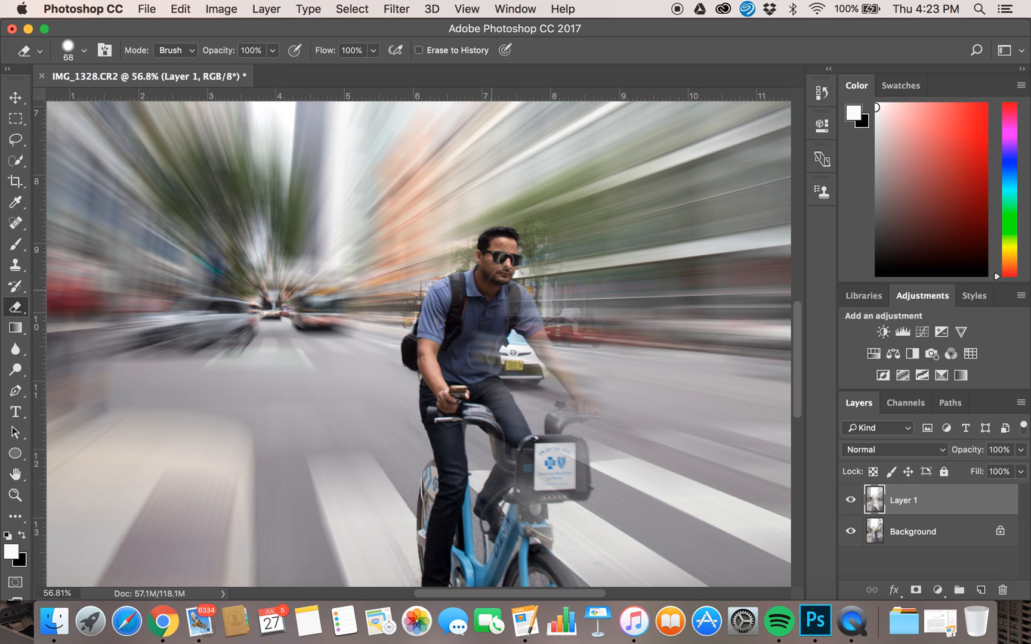
{"action": "mouse_move", "coordinate": [474, 325]}
{"action": "left_mouse_down"}
{"action": "mouse_move", "coordinate": [485, 401]}
{"action": "mouse_move", "coordinate": [488, 304]}
{"action": "mouse_move", "coordinate": [505, 422]}
{"action": "mouse_move", "coordinate": [491, 390]}
{"action": "mouse_move", "coordinate": [494, 416]}
{"action": "mouse_move", "coordinate": [510, 457]}
{"action": "mouse_move", "coordinate": [493, 407]}
{"action": "mouse_move", "coordinate": [522, 433]}
{"action": "mouse_move", "coordinate": [506, 400]}
{"action": "mouse_move", "coordinate": [510, 435]}
{"action": "mouse_move", "coordinate": [493, 344]}
{"action": "mouse_move", "coordinate": [508, 290]}
{"action": "mouse_move", "coordinate": [520, 315]}
{"action": "mouse_move", "coordinate": [514, 289]}
{"action": "mouse_move", "coordinate": [523, 300]}
{"action": "mouse_move", "coordinate": [533, 337]}
{"action": "mouse_move", "coordinate": [520, 316]}
{"action": "mouse_move", "coordinate": [561, 387]}
{"action": "mouse_move", "coordinate": [589, 410]}
{"action": "mouse_move", "coordinate": [577, 406]}
{"action": "mouse_move", "coordinate": [589, 418]}
{"action": "mouse_move", "coordinate": [559, 422]}
{"action": "mouse_move", "coordinate": [514, 463]}
{"action": "mouse_move", "coordinate": [500, 435]}
{"action": "mouse_move", "coordinate": [505, 466]}
{"action": "mouse_move", "coordinate": [487, 503]}
{"action": "mouse_move", "coordinate": [495, 474]}
{"action": "mouse_move", "coordinate": [495, 498]}
{"action": "mouse_move", "coordinate": [510, 473]}
{"action": "mouse_move", "coordinate": [500, 473]}
{"action": "mouse_move", "coordinate": [492, 500]}
{"action": "mouse_move", "coordinate": [496, 522]}
{"action": "mouse_move", "coordinate": [515, 529]}
{"action": "mouse_move", "coordinate": [524, 463]}
{"action": "mouse_move", "coordinate": [540, 501]}
{"action": "mouse_move", "coordinate": [558, 495]}
{"action": "mouse_move", "coordinate": [569, 467]}
{"action": "mouse_move", "coordinate": [586, 484]}
{"action": "mouse_move", "coordinate": [585, 456]}
{"action": "mouse_move", "coordinate": [566, 442]}
{"action": "mouse_move", "coordinate": [589, 477]}
{"action": "mouse_move", "coordinate": [573, 495]}
{"action": "mouse_move", "coordinate": [574, 475]}
{"action": "mouse_move", "coordinate": [538, 491]}
{"action": "left_mouse_up"}
{"action": "left_click_drag", "start_coordinate": [543, 451], "coordinate": [532, 468]}
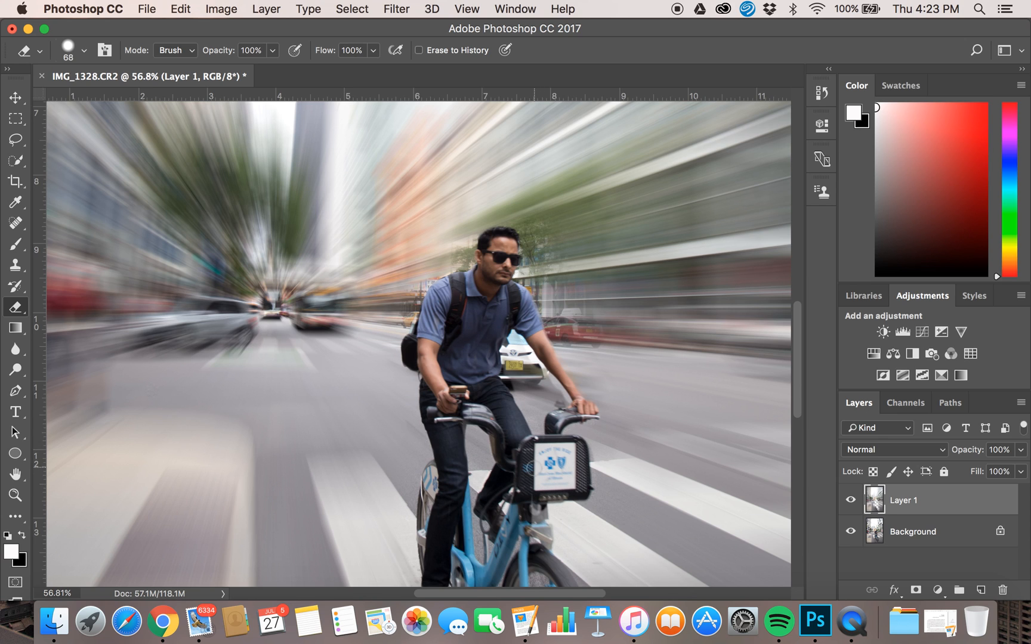
Erase the blur from the cyclist's legs and the bicycle's front wheel area.
{"action": "scroll", "coordinate": [533, 469], "scroll_direction": "down", "scroll_amount": 5}
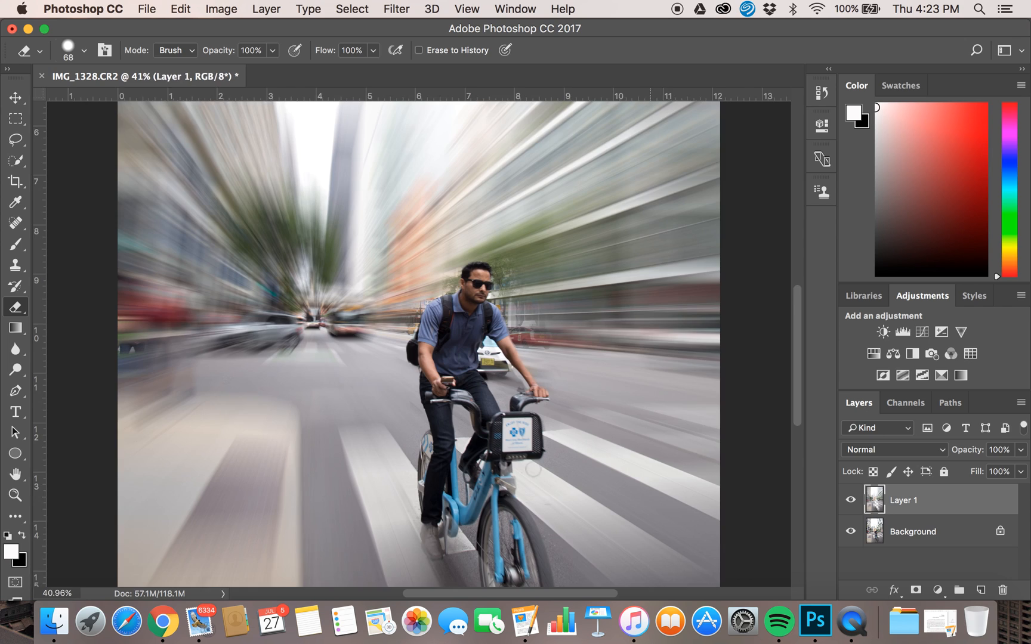
{"action": "scroll", "coordinate": [533, 470], "scroll_direction": "down", "scroll_amount": 4}
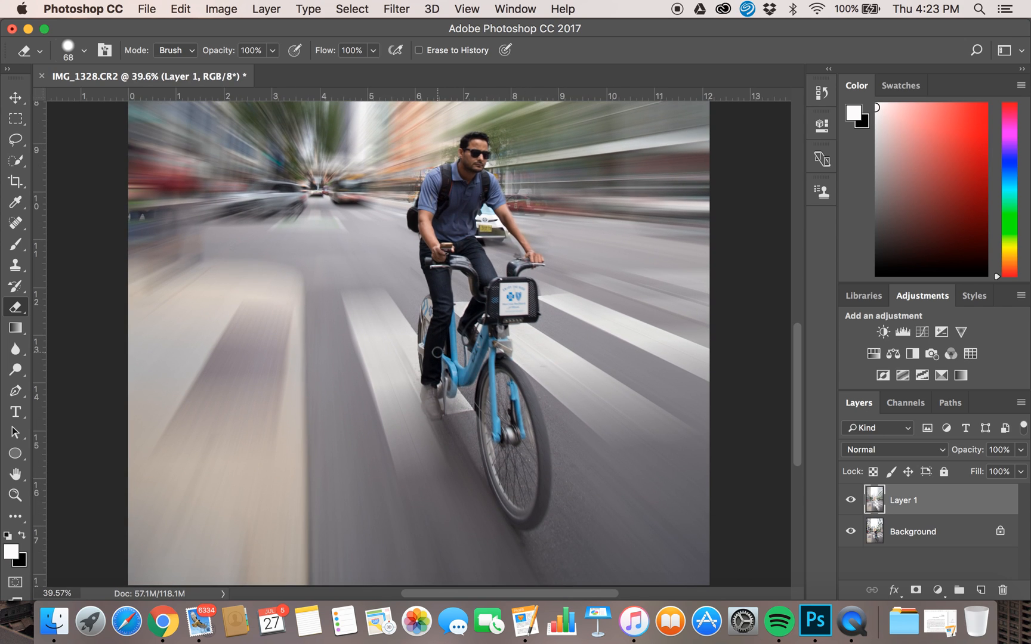
{"action": "mouse_move", "coordinate": [427, 385]}
{"action": "left_mouse_down"}
{"action": "mouse_move", "coordinate": [433, 412]}
{"action": "mouse_move", "coordinate": [450, 369]}
{"action": "left_mouse_up"}
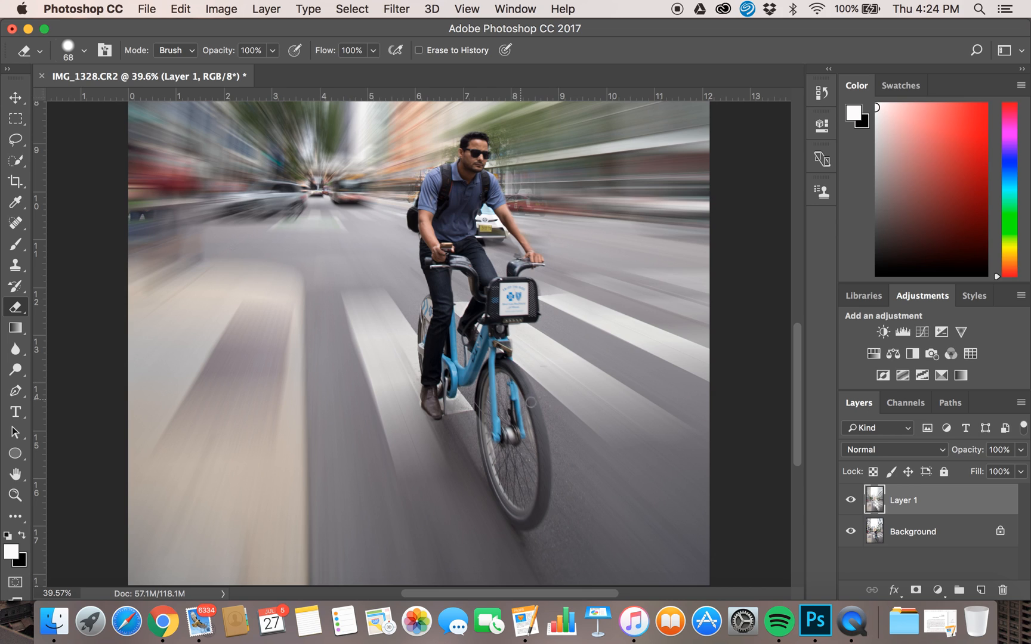
{"action": "mouse_move", "coordinate": [541, 452]}
{"action": "left_mouse_down"}
{"action": "mouse_move", "coordinate": [543, 425]}
{"action": "mouse_move", "coordinate": [543, 484]}
{"action": "mouse_move", "coordinate": [536, 414]}
{"action": "mouse_move", "coordinate": [549, 473]}
{"action": "mouse_move", "coordinate": [523, 526]}
{"action": "mouse_move", "coordinate": [498, 495]}
{"action": "mouse_move", "coordinate": [487, 453]}
{"action": "mouse_move", "coordinate": [528, 516]}
{"action": "mouse_move", "coordinate": [535, 493]}
{"action": "mouse_move", "coordinate": [531, 520]}
{"action": "mouse_move", "coordinate": [531, 507]}
{"action": "left_mouse_up"}
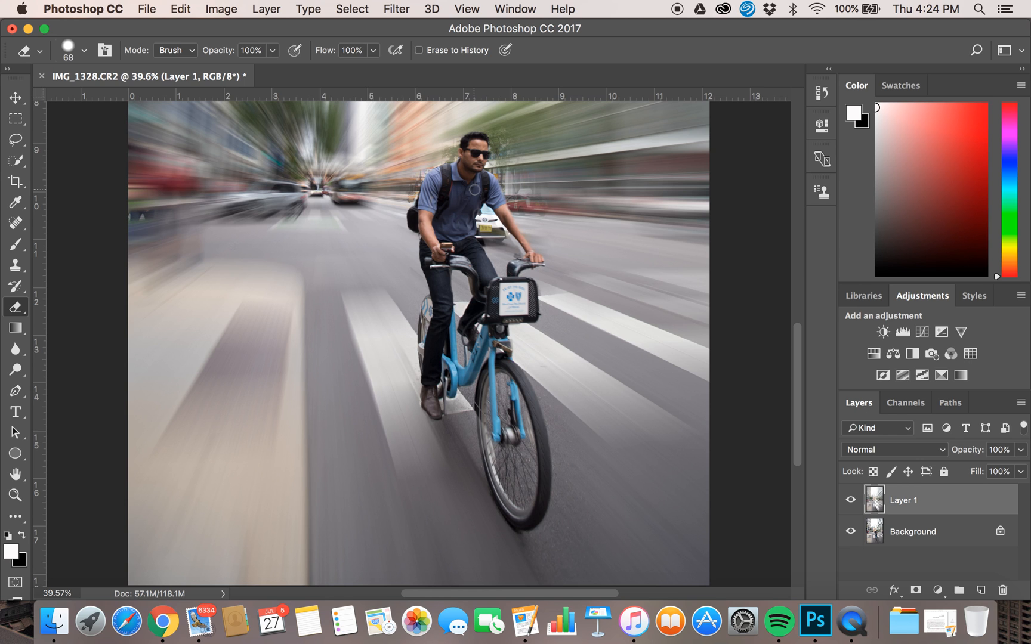
Review the whole image with the finished zoom blur effect.
{"action": "scroll", "coordinate": [595, 305], "scroll_direction": "down", "scroll_amount": 5}
{"action": "scroll", "coordinate": [596, 306], "scroll_direction": "down", "scroll_amount": 3}
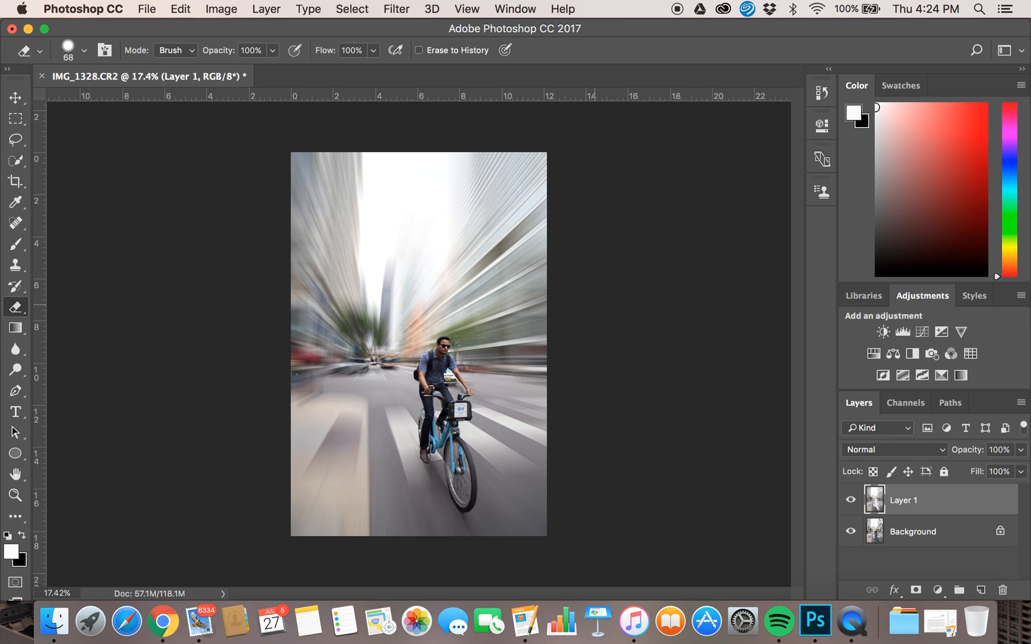
{"action": "scroll", "coordinate": [419, 343], "scroll_direction": "up", "scroll_amount": 3}
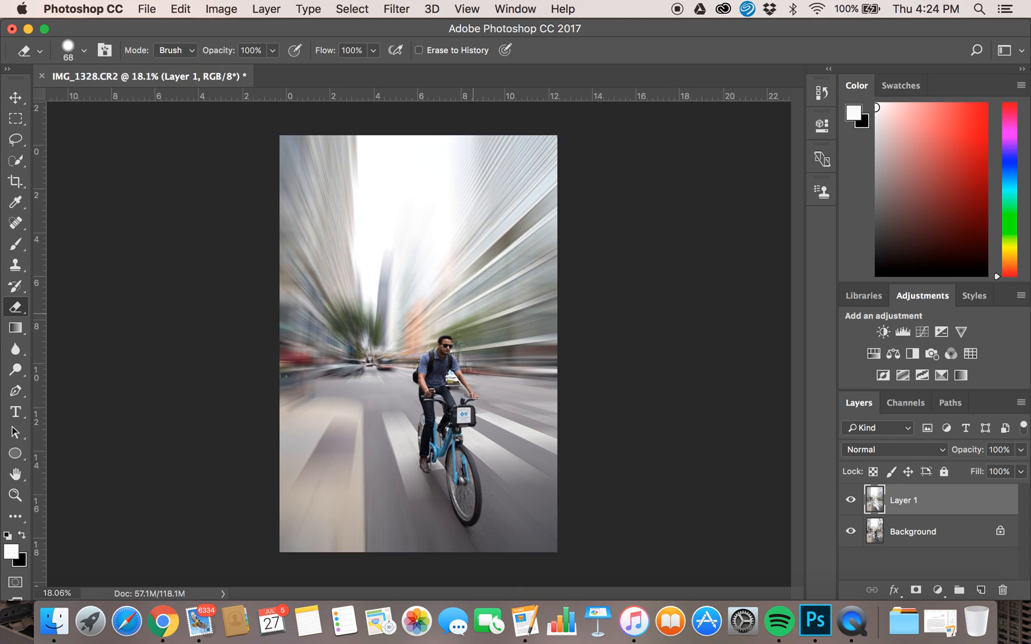
{"action": "scroll", "coordinate": [473, 314], "scroll_direction": "down", "scroll_amount": 1}
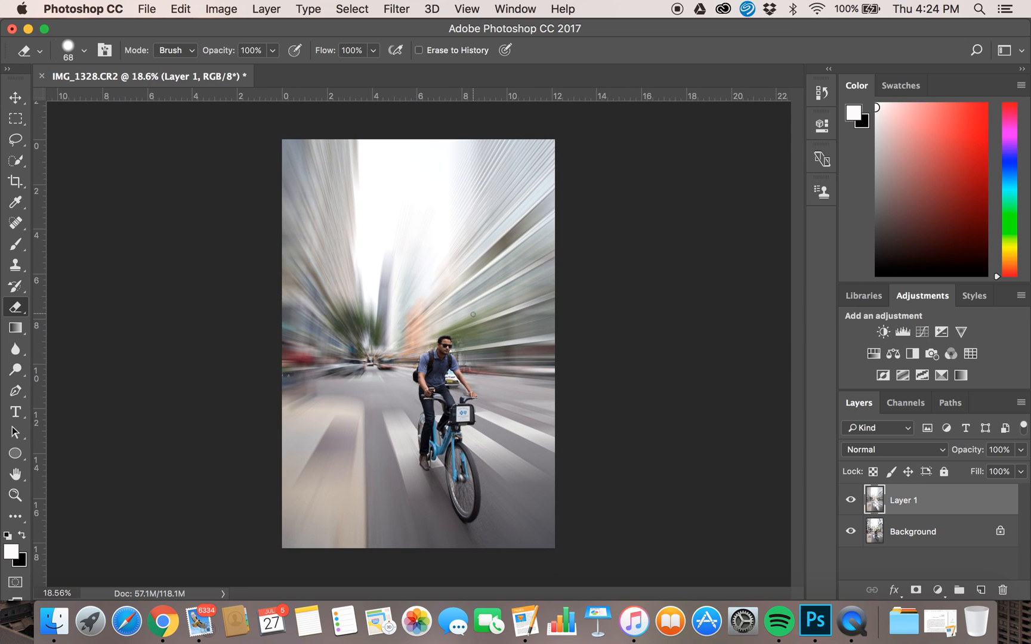
{"action": "scroll", "coordinate": [473, 314], "scroll_direction": "up", "scroll_amount": 1}
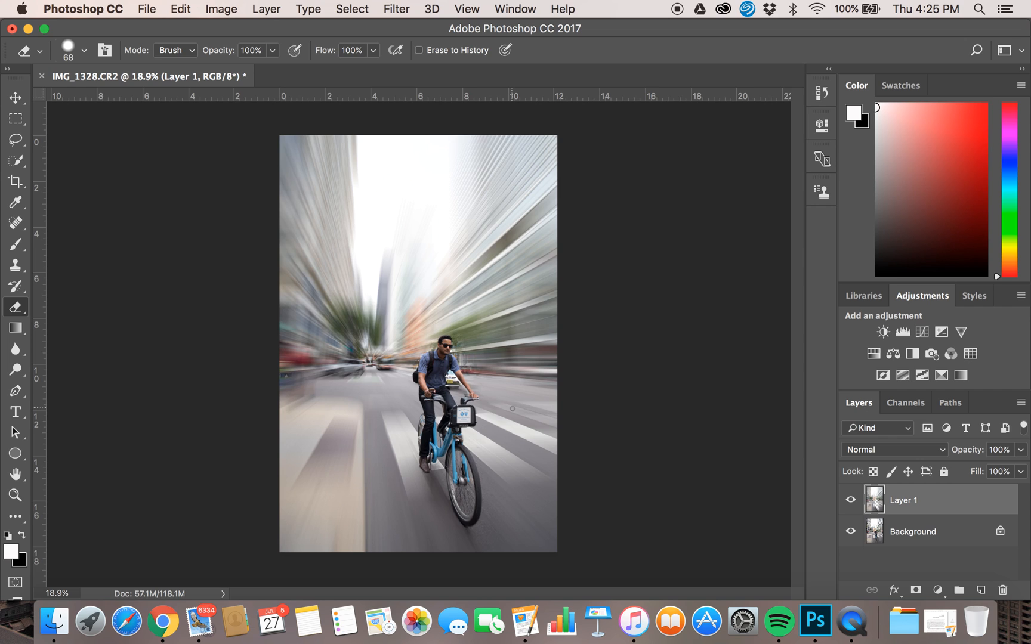
Close the document without saving changes.
{"action": "left_click", "coordinate": [82, 9]}
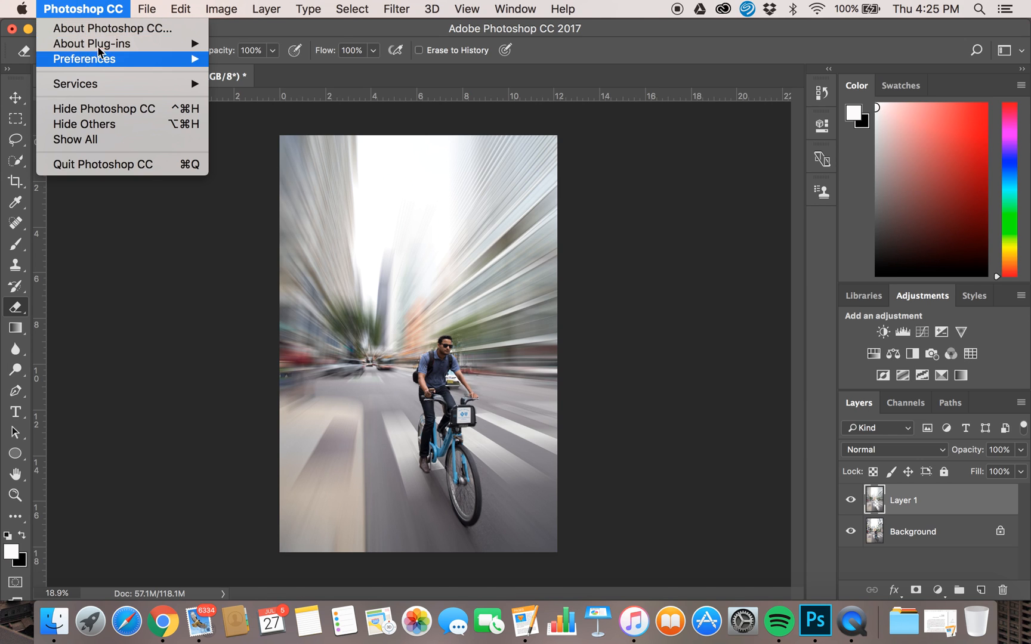
{"action": "mouse_move", "coordinate": [149, 8]}
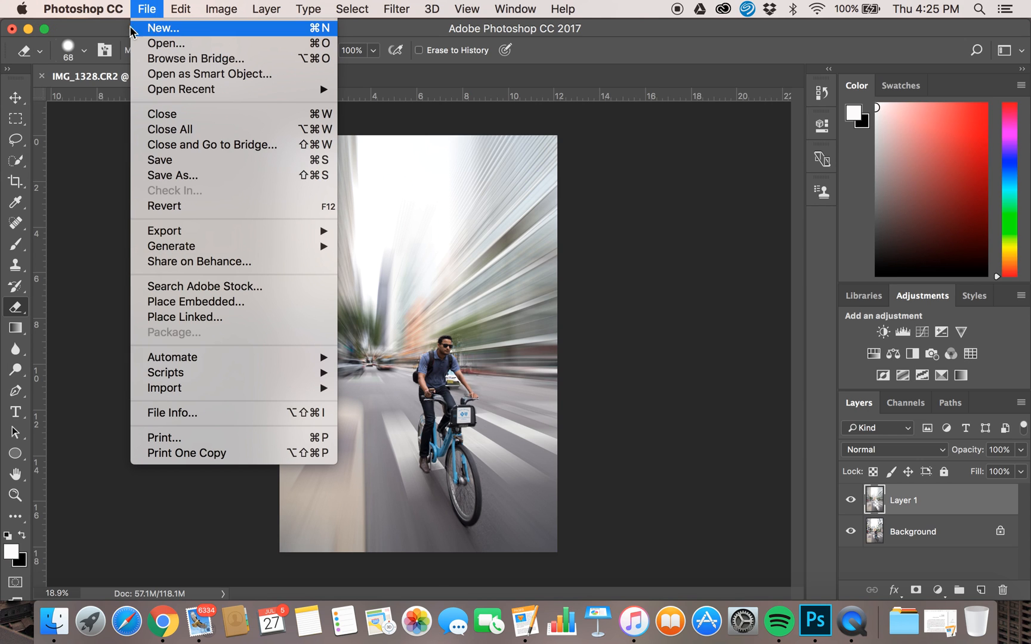
{"action": "left_click", "coordinate": [12, 31]}
{"action": "left_click", "coordinate": [12, 29]}
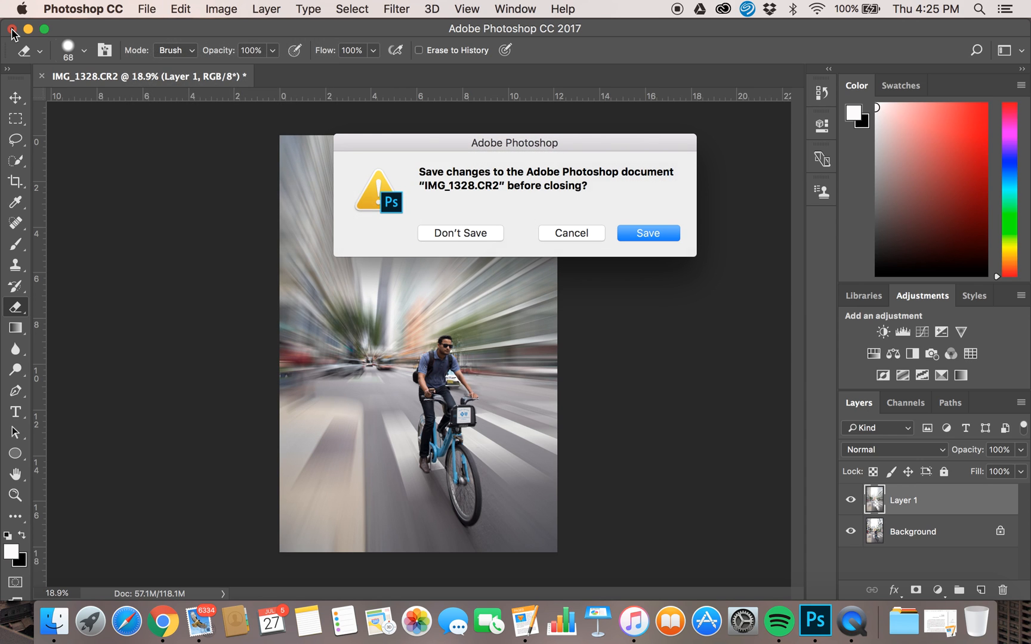
{"action": "left_click", "coordinate": [480, 233]}
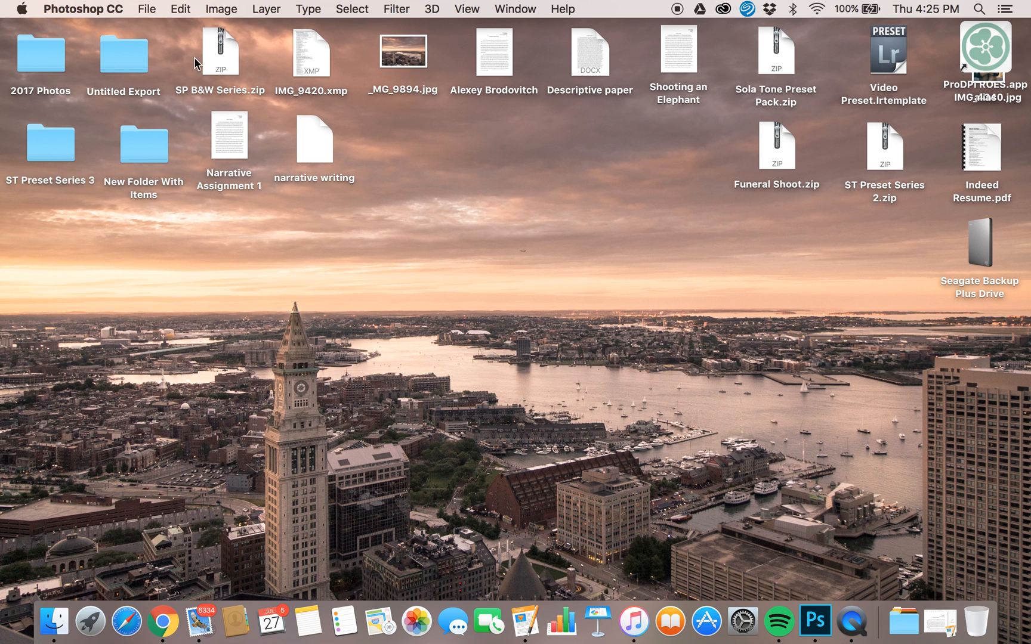
{"action": "left_click", "coordinate": [851, 622]}
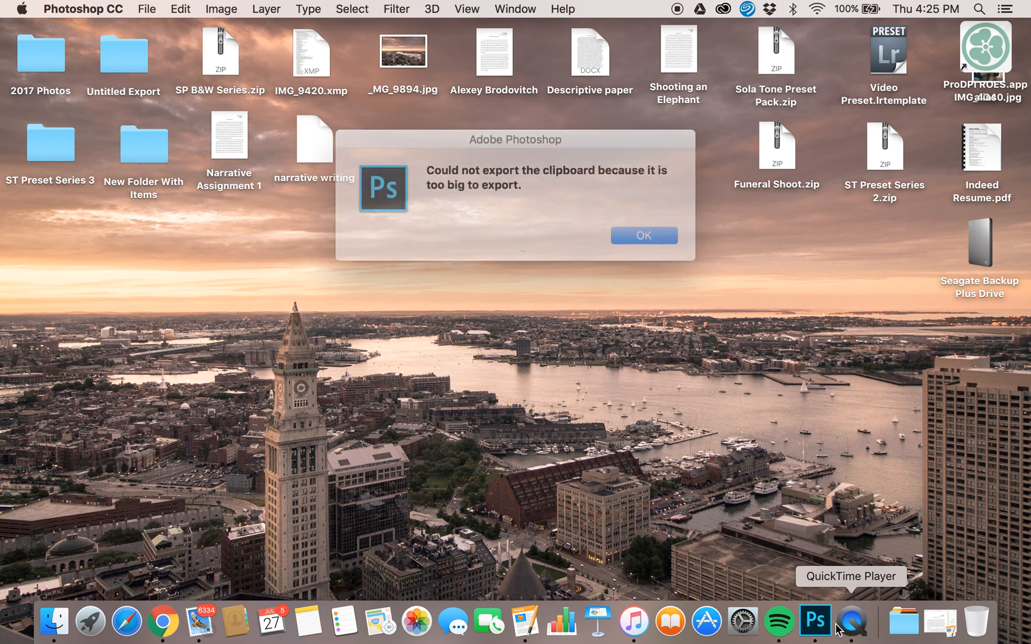
{"action": "left_click", "coordinate": [639, 236]}
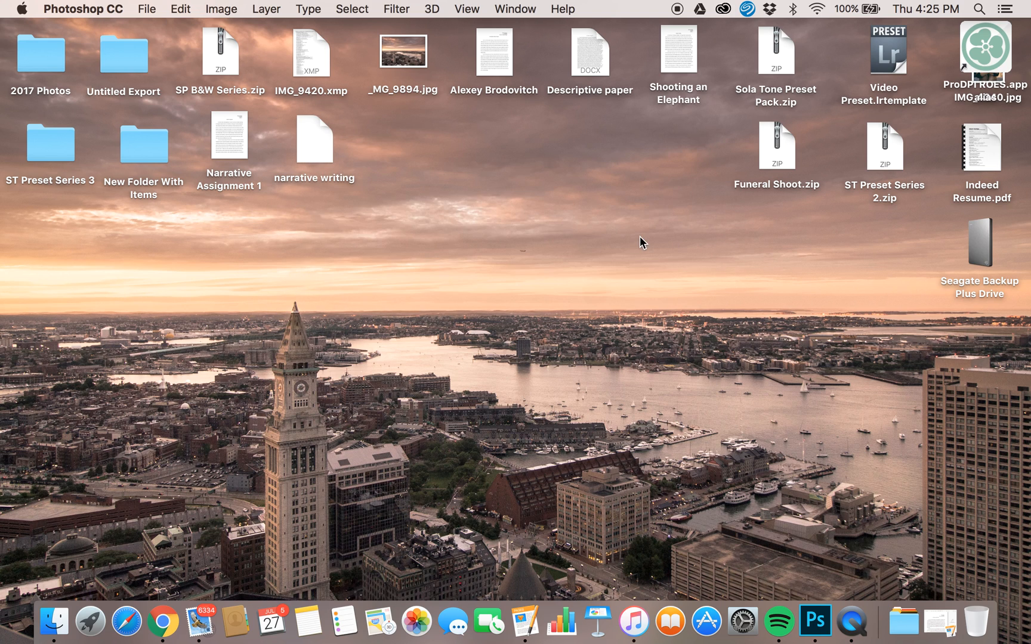
{"action": "left_click", "coordinate": [859, 628]}
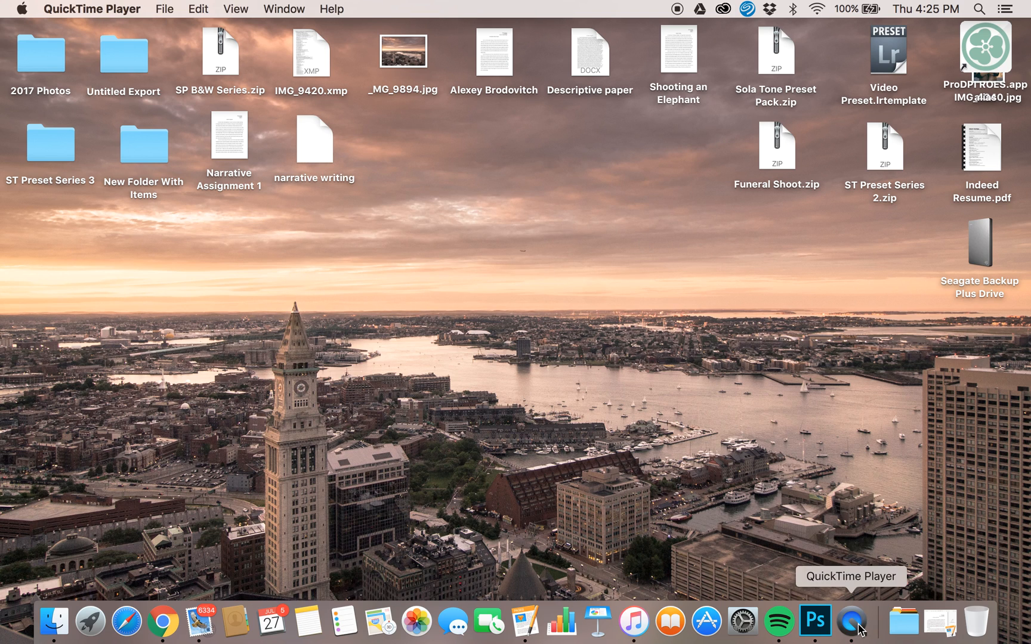
{"action": "left_click", "coordinate": [165, 8]}
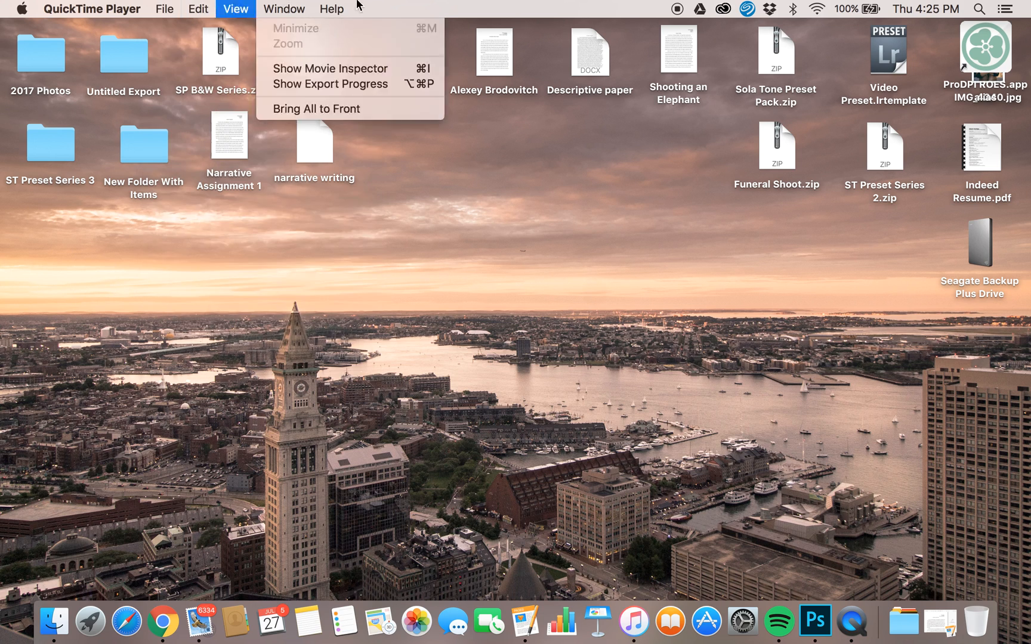
{"action": "left_click", "coordinate": [430, 2]}
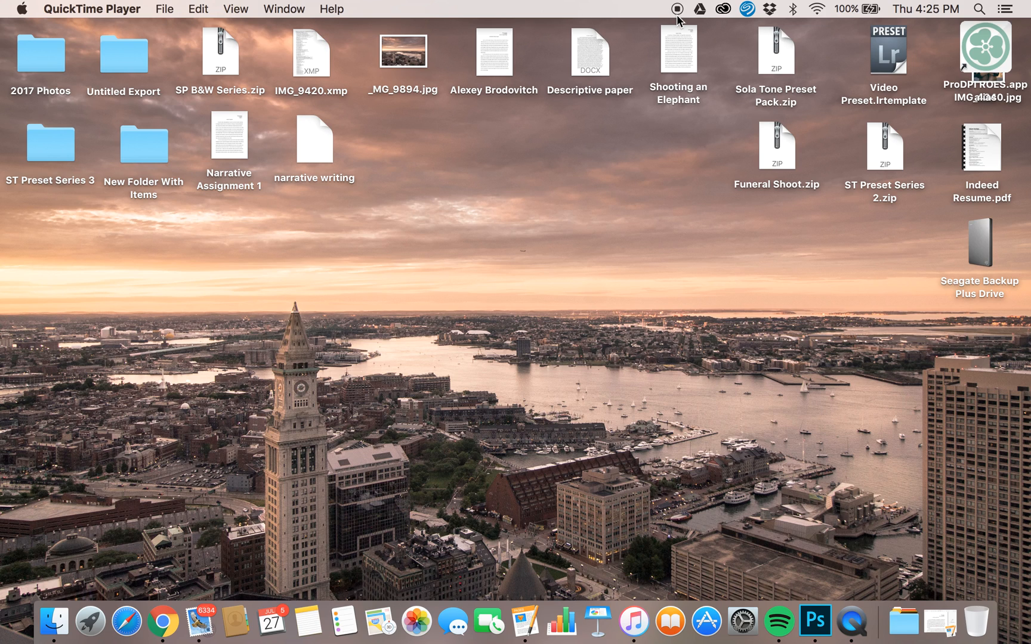